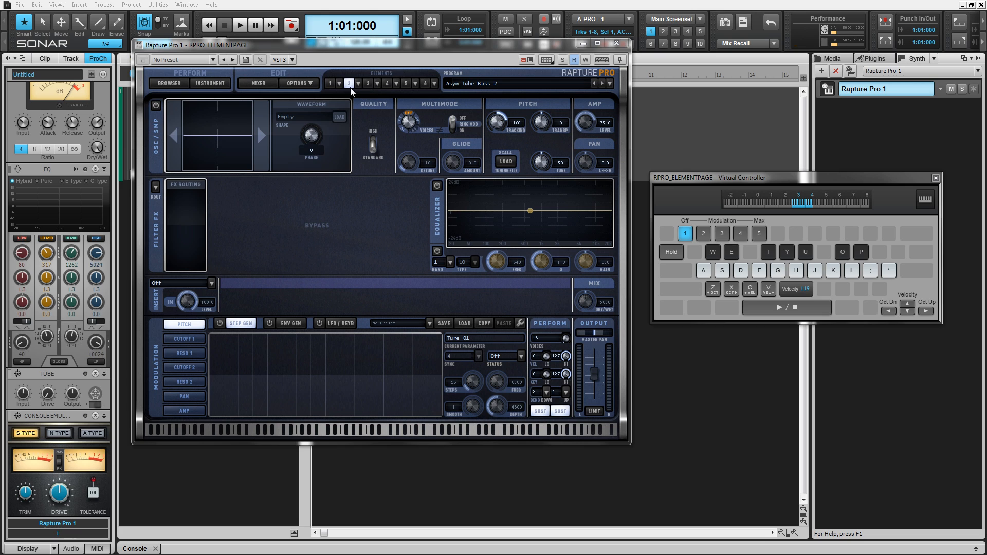
# Step: Open element 1's settings, step through the waveforms next to cello_3, return to cello_3, and try the phase control
pyautogui.click(330, 83)
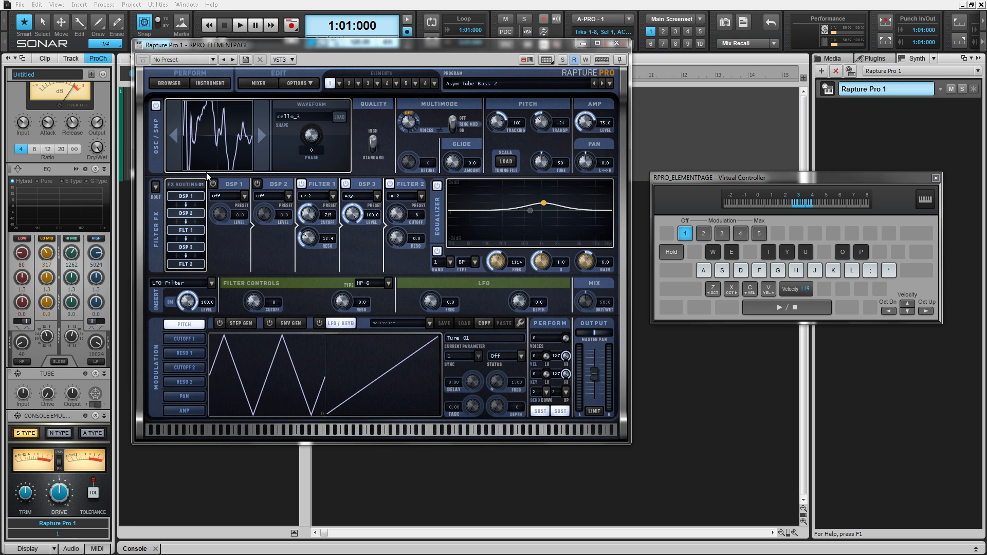
pyautogui.click(179, 134)
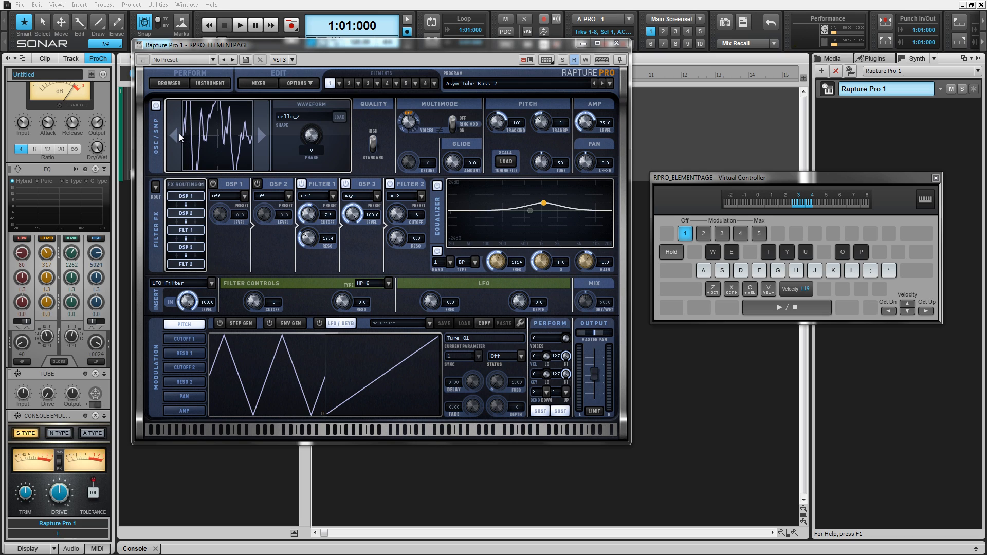
pyautogui.click(178, 134)
pyautogui.click(268, 136)
pyautogui.click(263, 134)
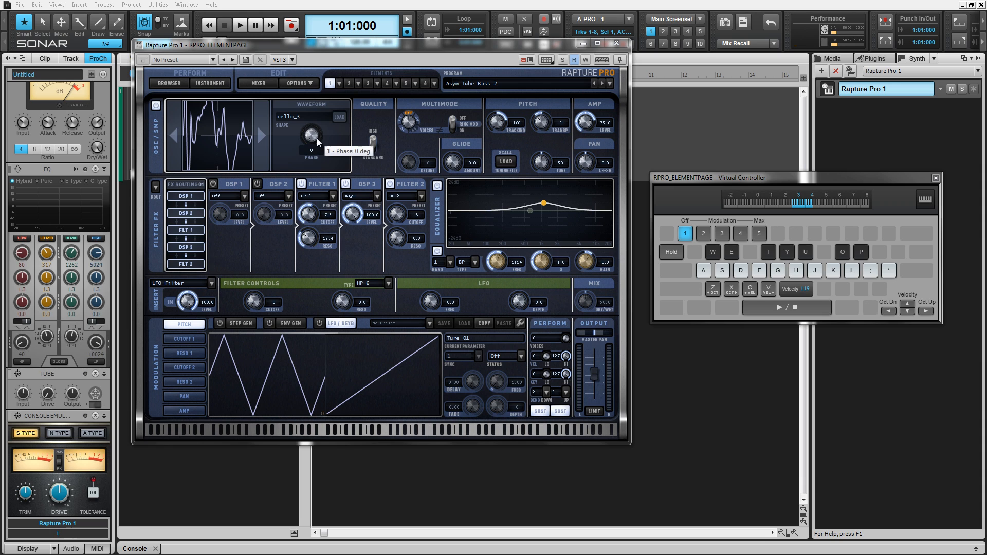
pyautogui.moveTo(317, 137); pyautogui.dragTo(348, 155)
# Step: Browse the sample files in the 00 - Wavetables multisample folder without loading one
pyautogui.click(343, 118)
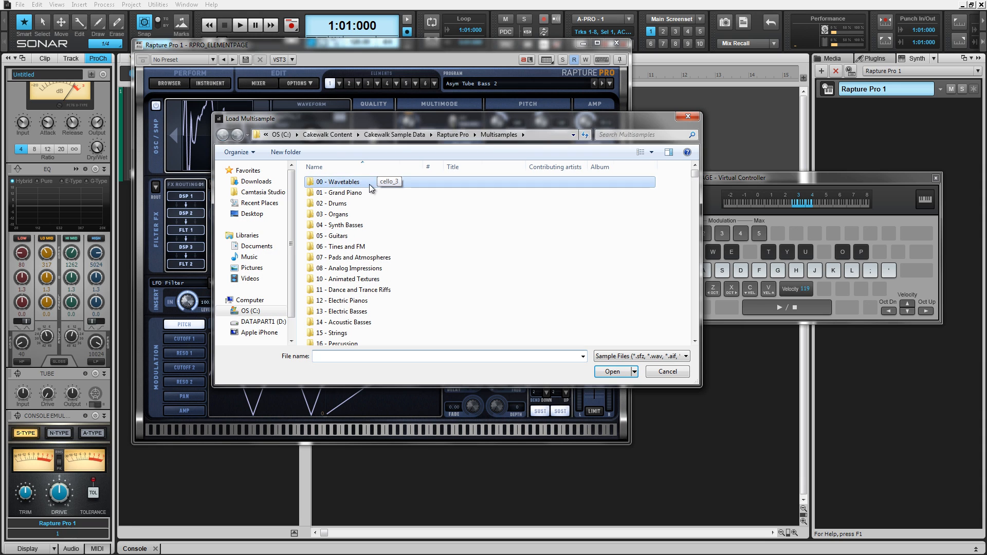
pyautogui.click(393, 291)
pyautogui.scroll(-8, 393, 291)
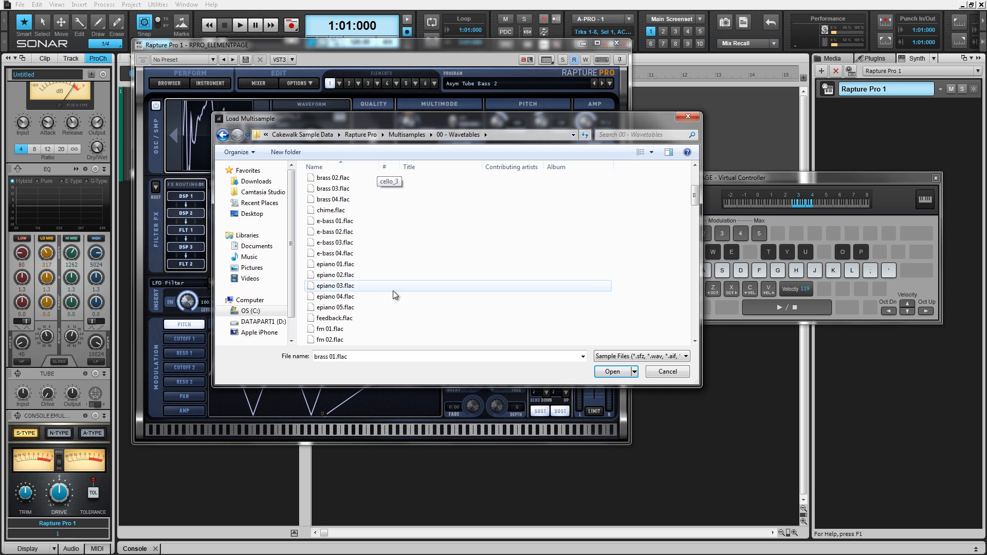
pyautogui.click(648, 370)
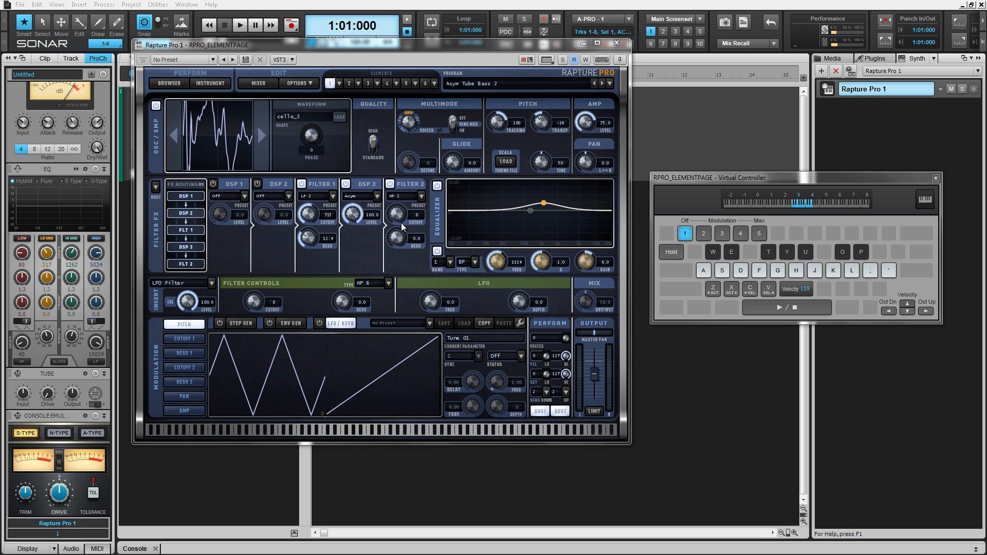
# Step: Play a short run of notes on the virtual controller to audition the cello_3 waveform
pyautogui.press('a')
pyautogui.press('d')
pyautogui.press('g')
pyautogui.press('d')
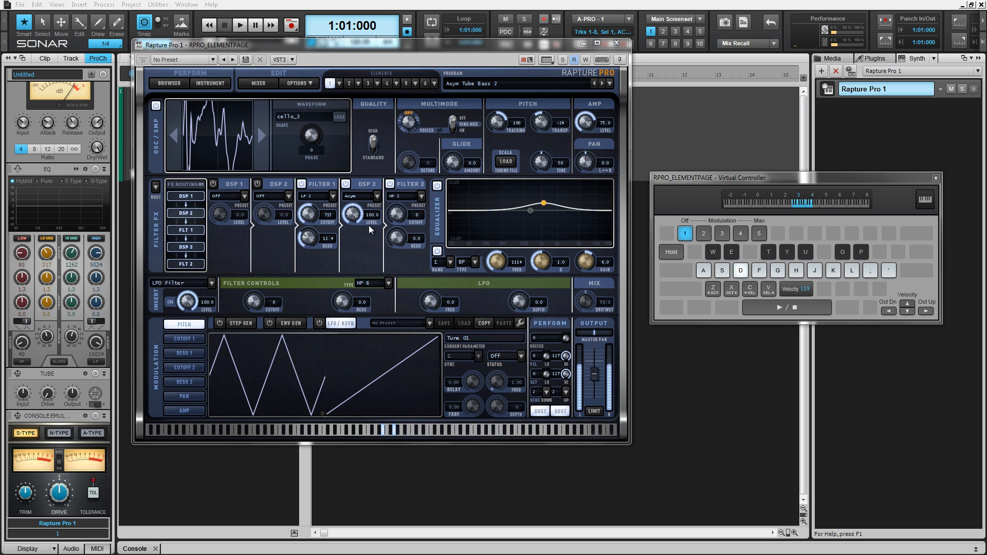
pyautogui.press('a')
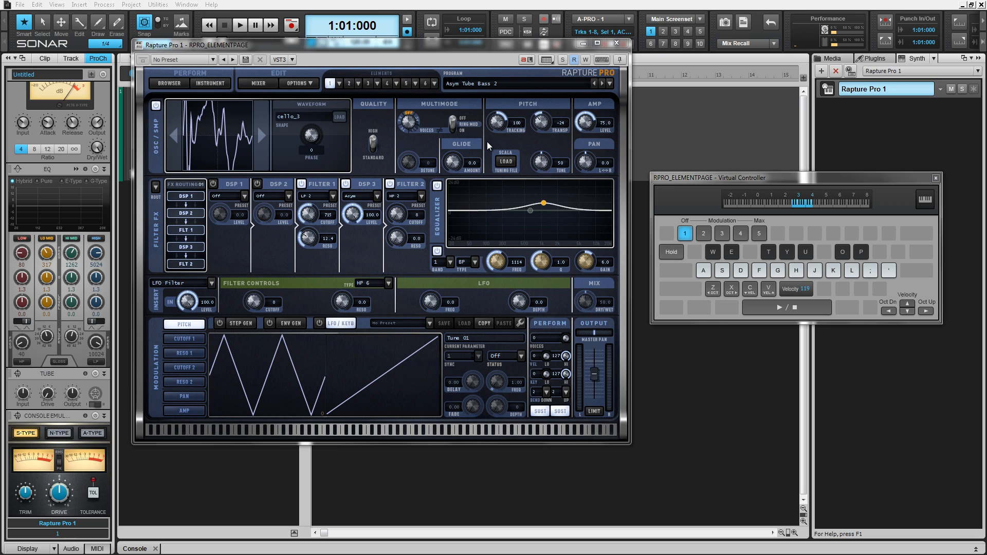
# Step: Try the oscillator's multimode and ring modulation settings with test notes, and set the detune to 0
pyautogui.click(452, 124)
pyautogui.press('d')
pyautogui.press('g')
pyautogui.moveTo(409, 164); pyautogui.dragTo(420, 134)
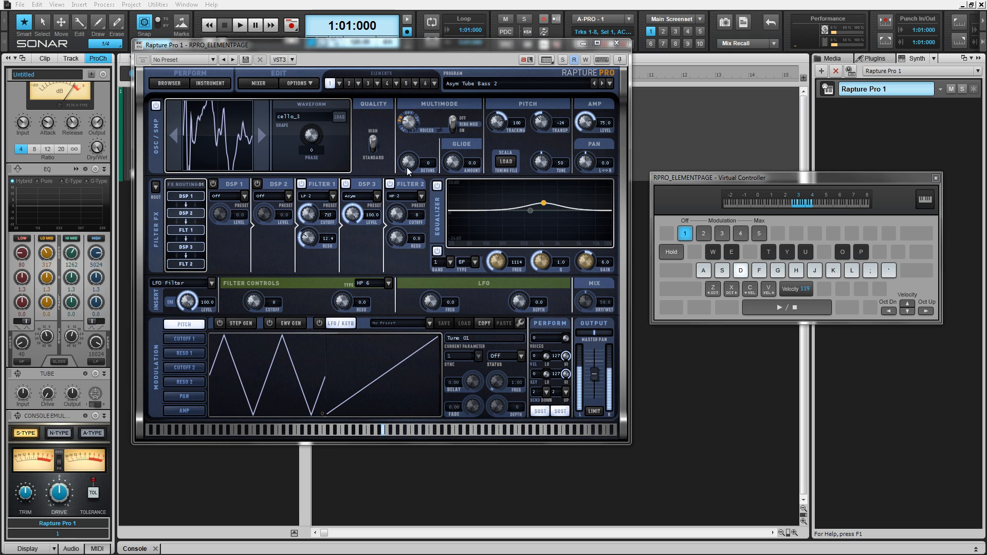
pyautogui.moveTo(407, 164)
pyautogui.mouseDown()
pyautogui.moveTo(410, 155)
pyautogui.moveTo(412, 168)
pyautogui.mouseUp()
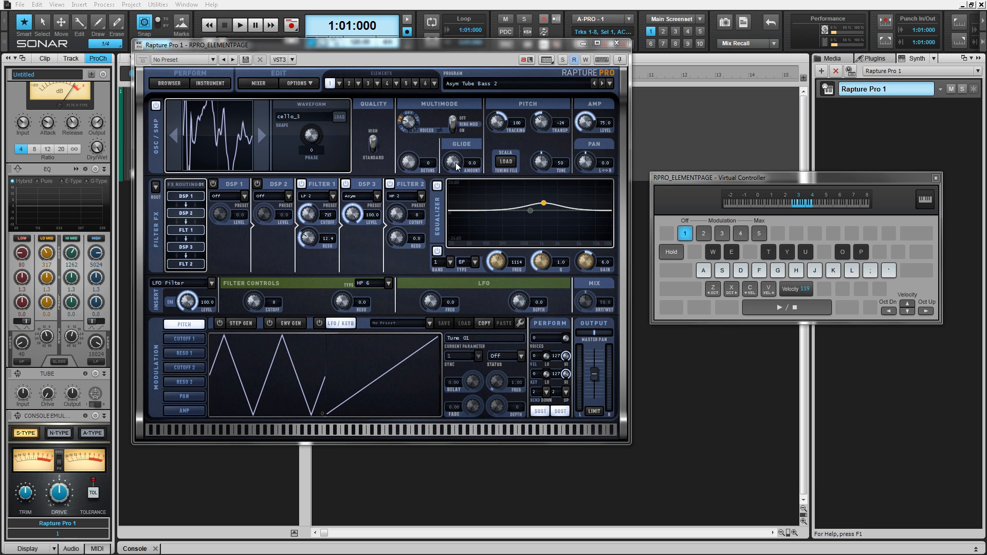
# Step: Try a glide of about 1.1 s on element 1 while playing notes, and bring the glide back to 0
pyautogui.press('d')
pyautogui.press('g')
pyautogui.moveTo(456, 166); pyautogui.dragTo(457, 152)
pyautogui.press('a')
pyautogui.press('g')
pyautogui.press('d')
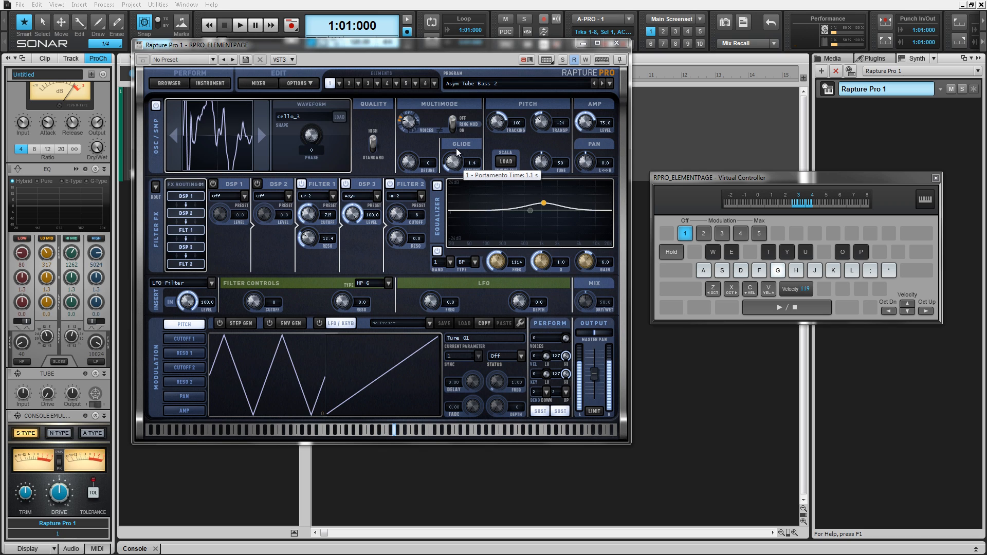
pyautogui.press('d')
pyautogui.press('a')
pyautogui.press('d')
pyautogui.press('d')
pyautogui.moveTo(457, 152); pyautogui.dragTo(465, 176)
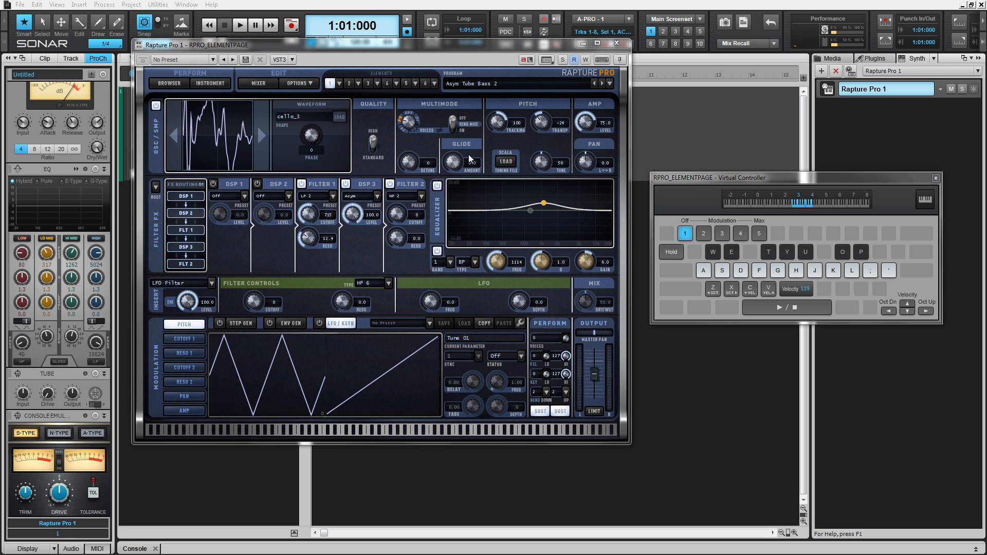
# Step: Raise the Perform voices to 143 and play several notes together to test polyphony
pyautogui.moveTo(566, 339); pyautogui.dragTo(568, 328)
pyautogui.press('g')
pyautogui.press('d')
pyautogui.press('a')
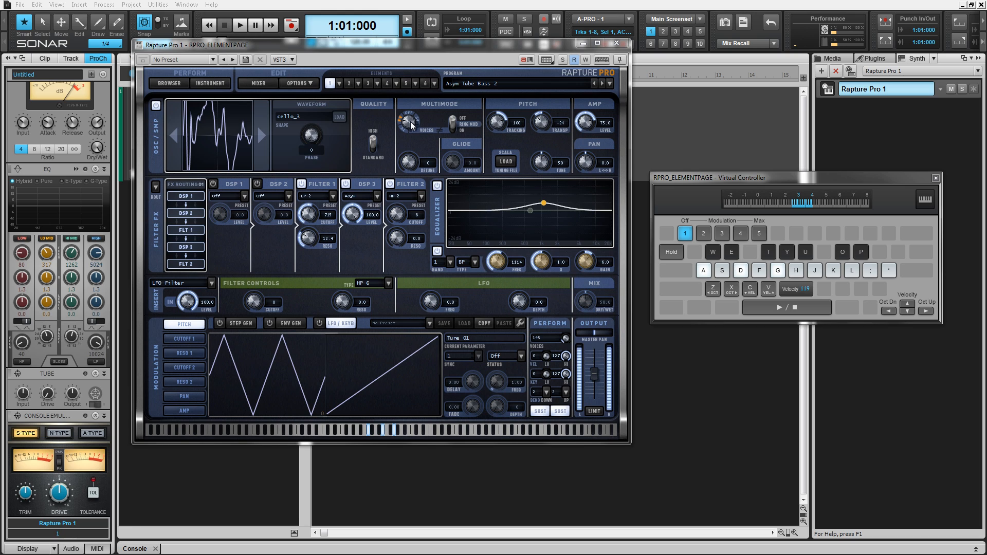
# Step: Turn the multimode voices off and set the Perform voices back to 0
pyautogui.moveTo(409, 122)
pyautogui.mouseDown()
pyautogui.moveTo(411, 152)
pyautogui.moveTo(424, 161)
pyautogui.mouseUp()
pyautogui.moveTo(410, 122); pyautogui.dragTo(413, 137)
pyautogui.moveTo(565, 340); pyautogui.dragTo(573, 396)
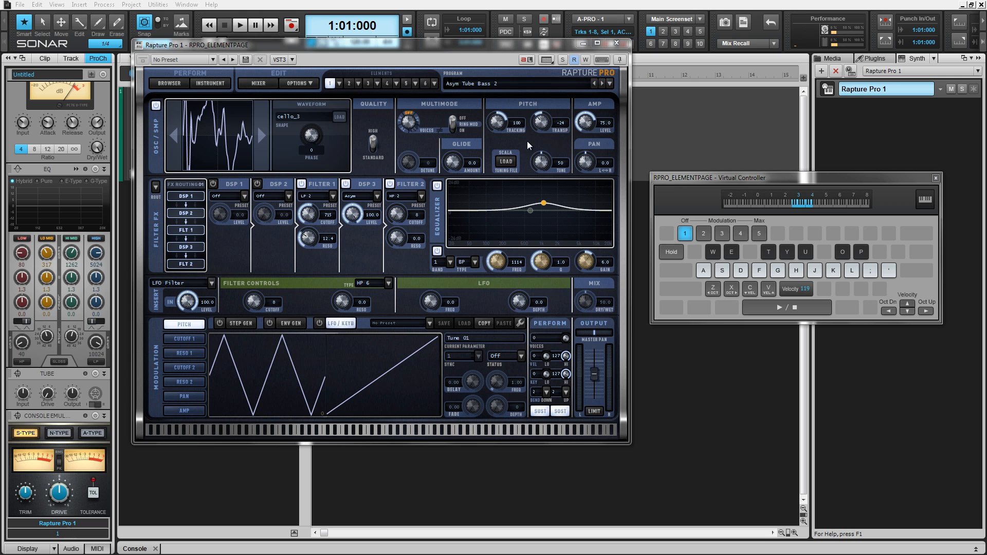
# Step: Load the 07-31.scl Scala tuning file for element 1 and play a five-note scale up and down
pyautogui.click(507, 161)
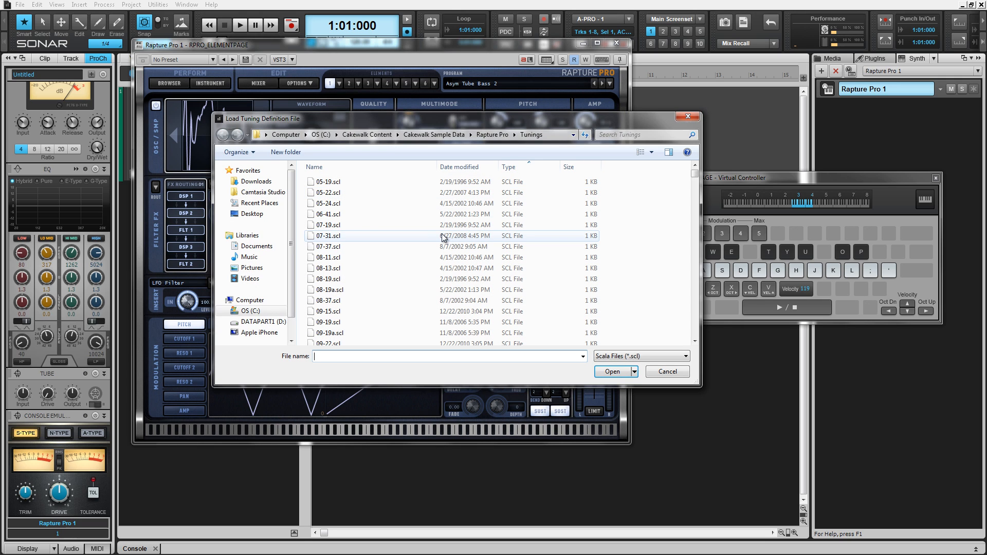
pyautogui.doubleClick(443, 237)
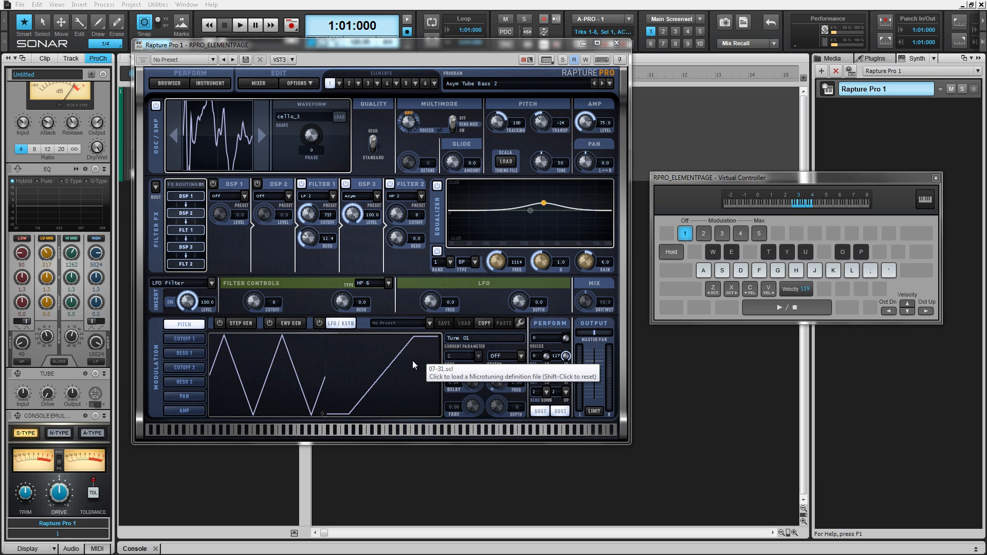
pyautogui.press('a')
pyautogui.press('s')
pyautogui.press('d')
pyautogui.press('f')
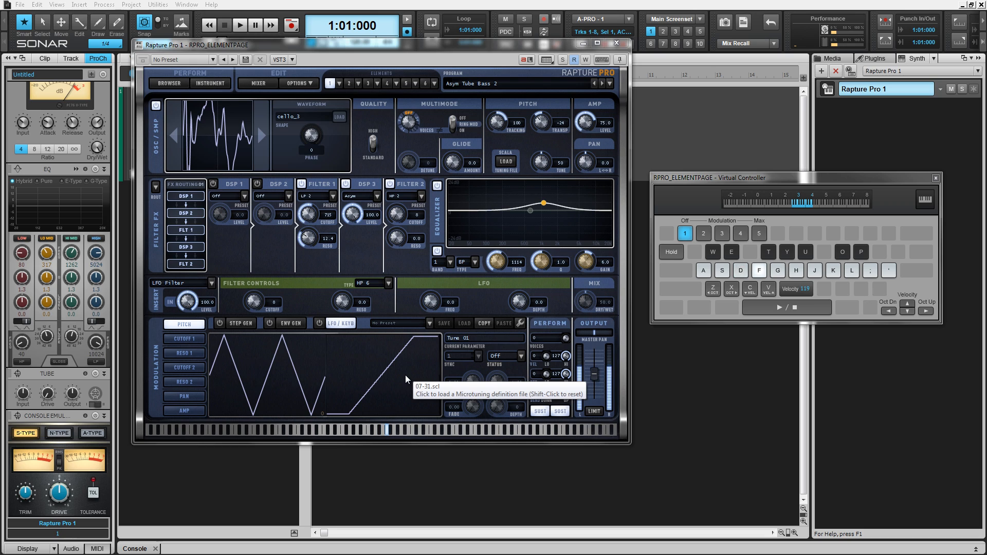
pyautogui.press('g')
pyautogui.press('f')
pyautogui.press('d')
pyautogui.press('s')
pyautogui.press('a')
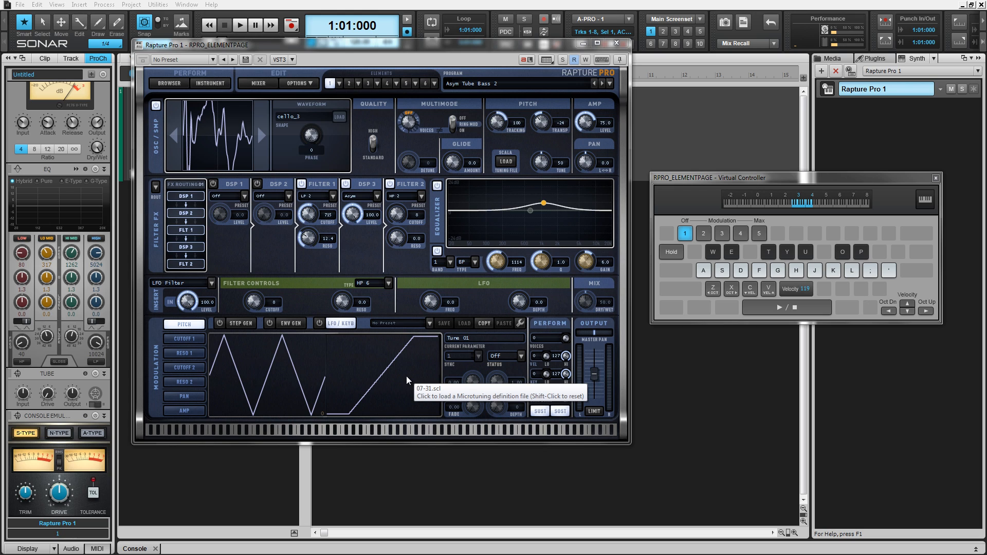
# Step: Reset element 1's microtuning to the default and play an ascending run of notes to compare
pyautogui.keyDown('shift'); pyautogui.click(397, 374); pyautogui.keyUp('shift')
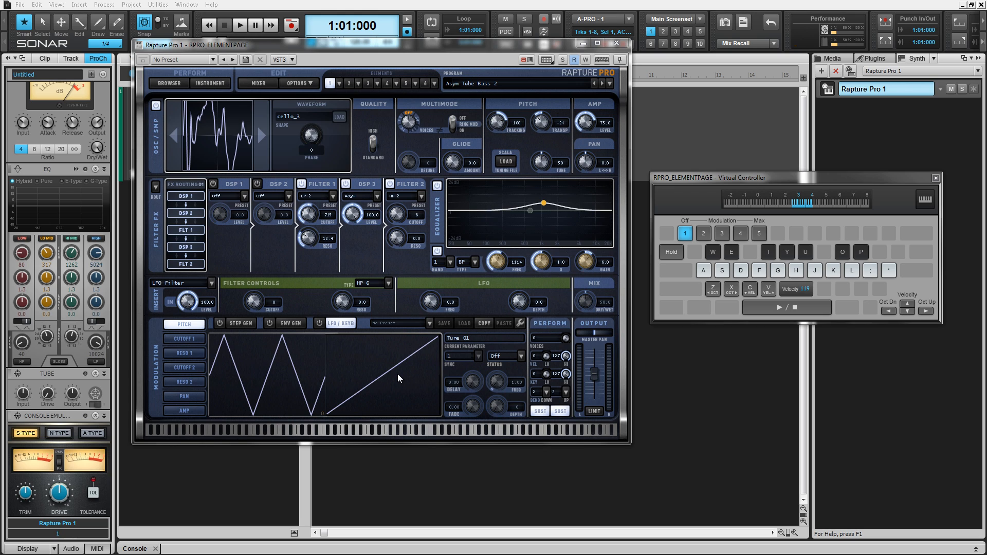
pyautogui.press('s')
pyautogui.press('d')
pyautogui.press('f')
pyautogui.press('g')
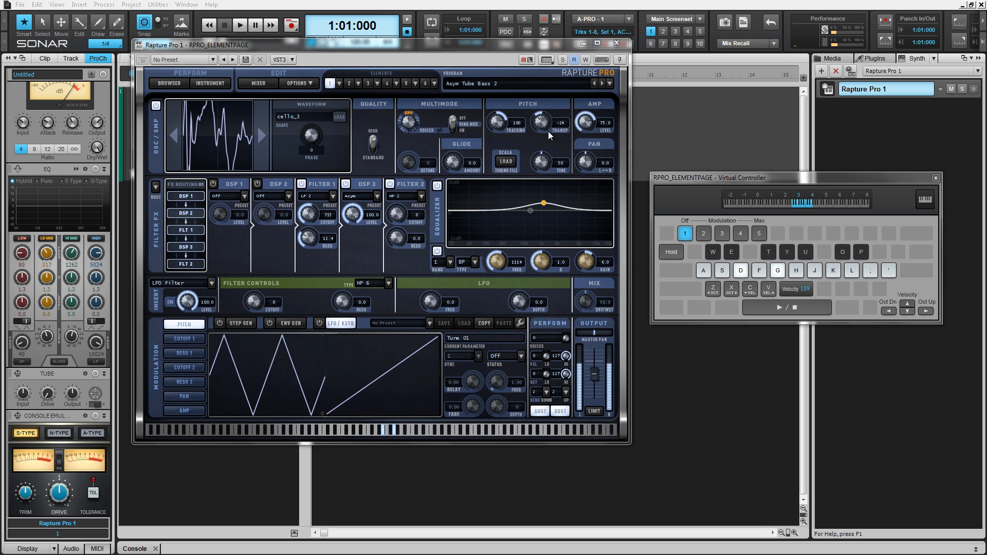
# Step: Try transposing element 1 to -6 semitones, restore the transpose to -24, and nudge the fine tune control
pyautogui.moveTo(548, 131)
pyautogui.mouseDown()
pyautogui.moveTo(550, 89)
pyautogui.moveTo(557, 128)
pyautogui.mouseUp()
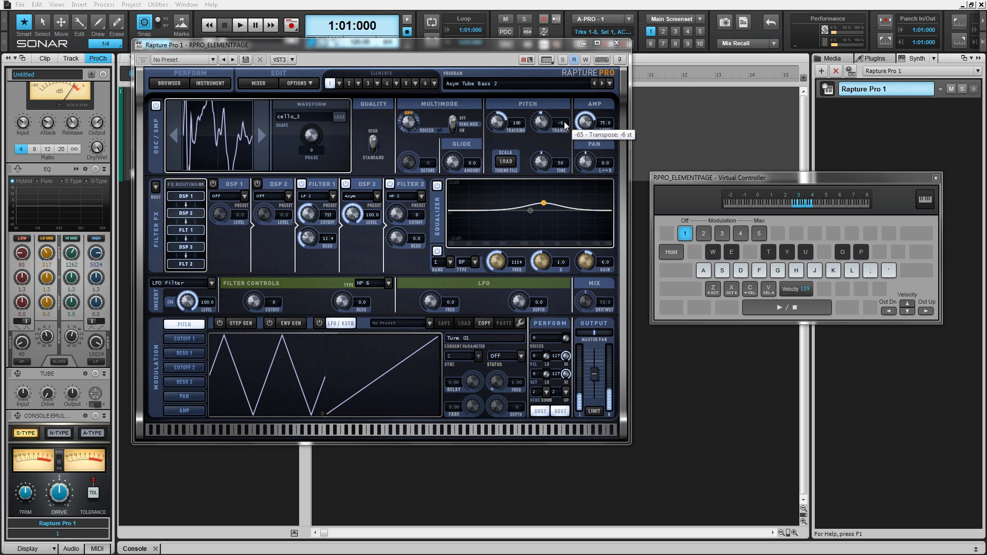
pyautogui.doubleClick(564, 125)
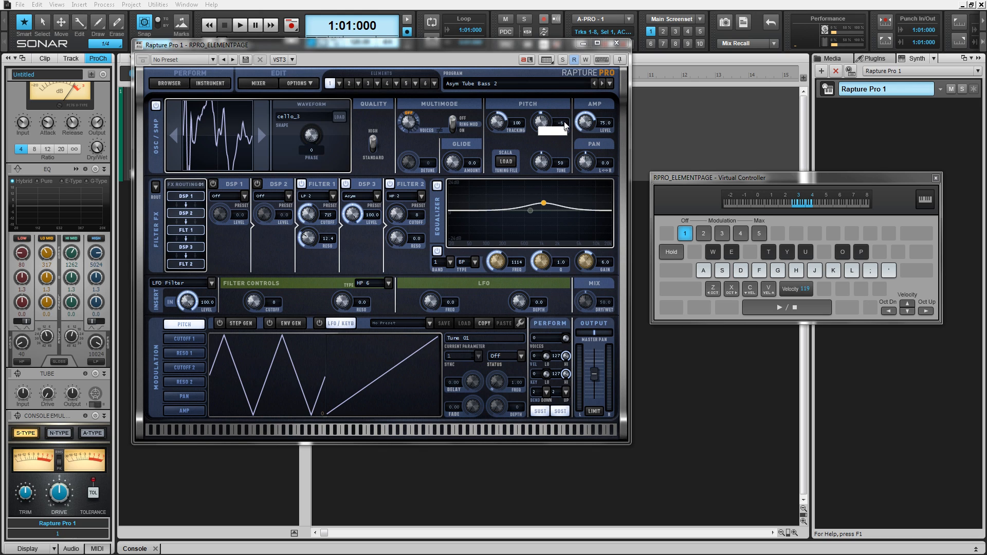
pyautogui.press('Return')
pyautogui.press('d')
pyautogui.press('g')
pyautogui.moveTo(542, 160)
pyautogui.mouseDown()
pyautogui.moveTo(545, 107)
pyautogui.moveTo(554, 214)
pyautogui.moveTo(544, 162)
pyautogui.mouseUp()
# Step: Play a five-note scale up and down to hear the pitch response at normal key tracking
pyautogui.press('a')
pyautogui.press('s')
pyautogui.press('d')
pyautogui.press('f')
pyautogui.press('g')
pyautogui.press('f')
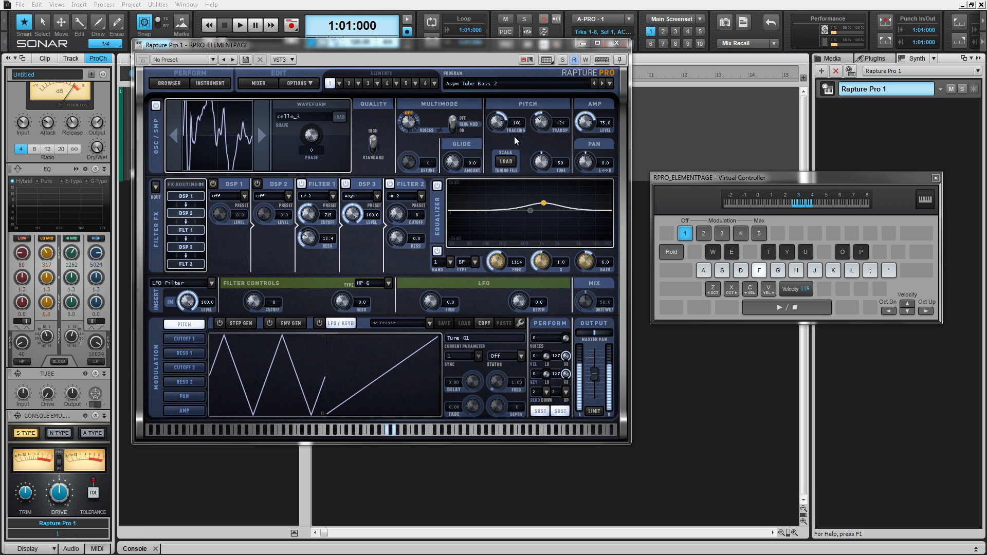
pyautogui.press('d')
pyautogui.press('s')
pyautogui.press('a')
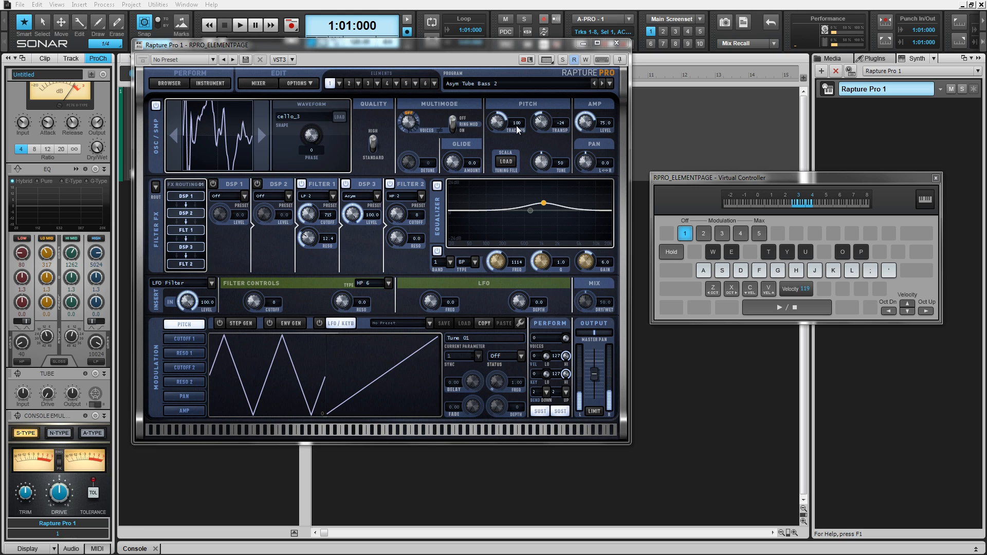
# Step: Set element 1's pitch tracking to -100 and play a five-note scale up and down
pyautogui.doubleClick(515, 125)
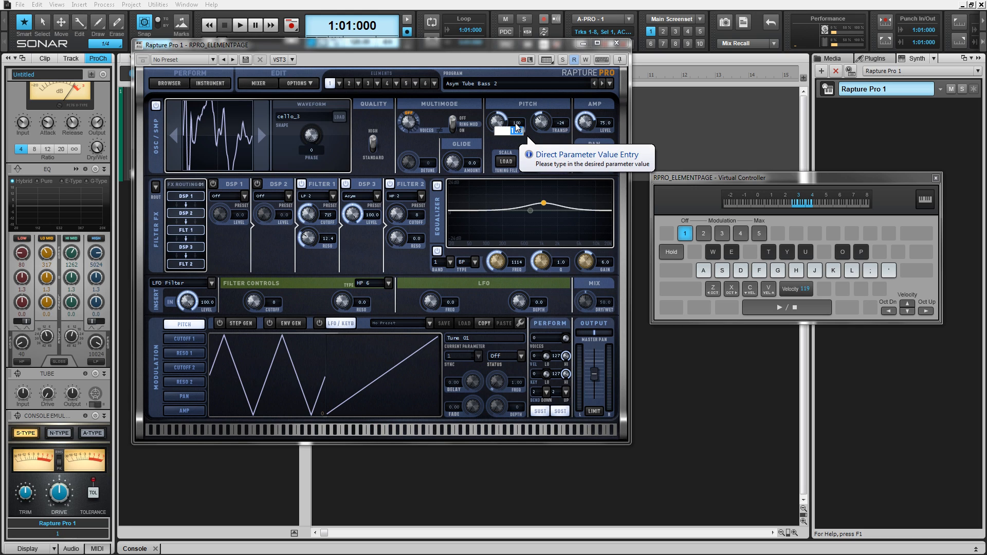
pyautogui.write('-100')
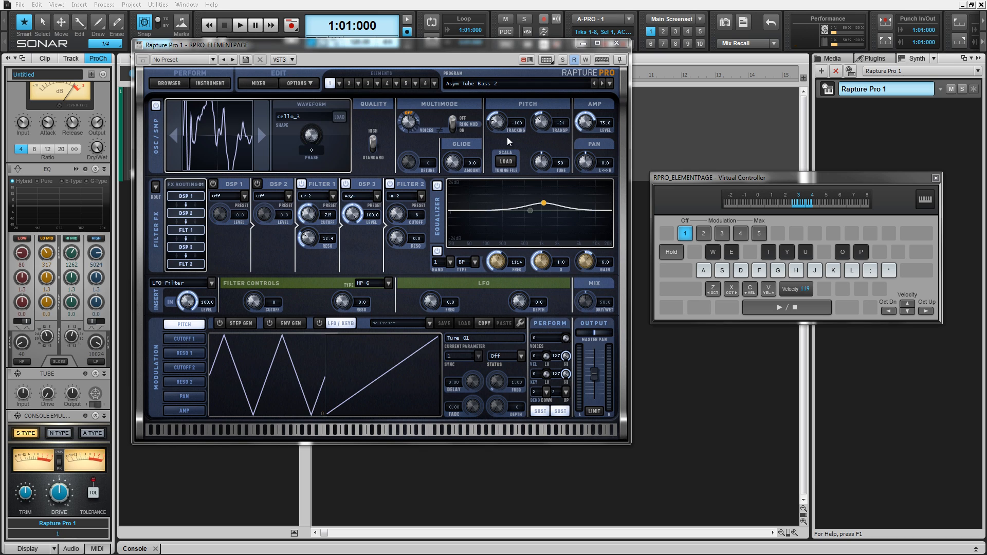
pyautogui.press('a')
pyautogui.press('s')
pyautogui.press('d')
pyautogui.press('f')
pyautogui.press('g')
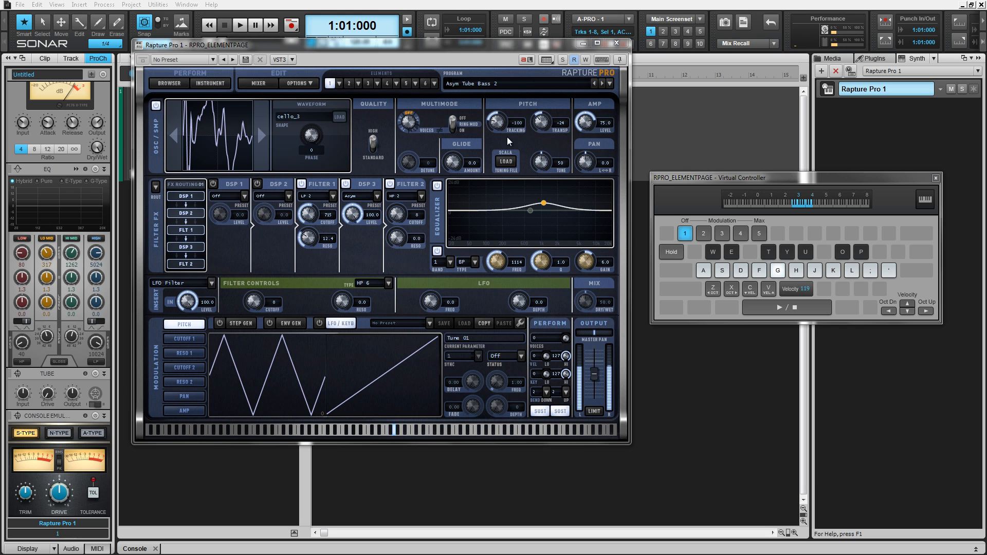
pyautogui.press('f')
pyautogui.press('d')
pyautogui.press('s')
pyautogui.press('a')
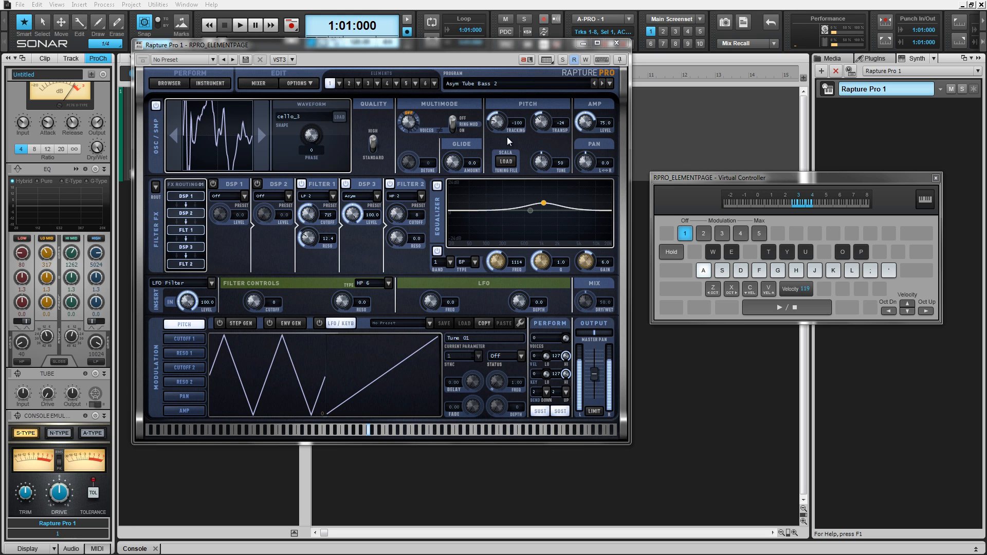
# Step: Set element 1's pitch tracking to 0 and play several different notes to test it
pyautogui.doubleClick(517, 124)
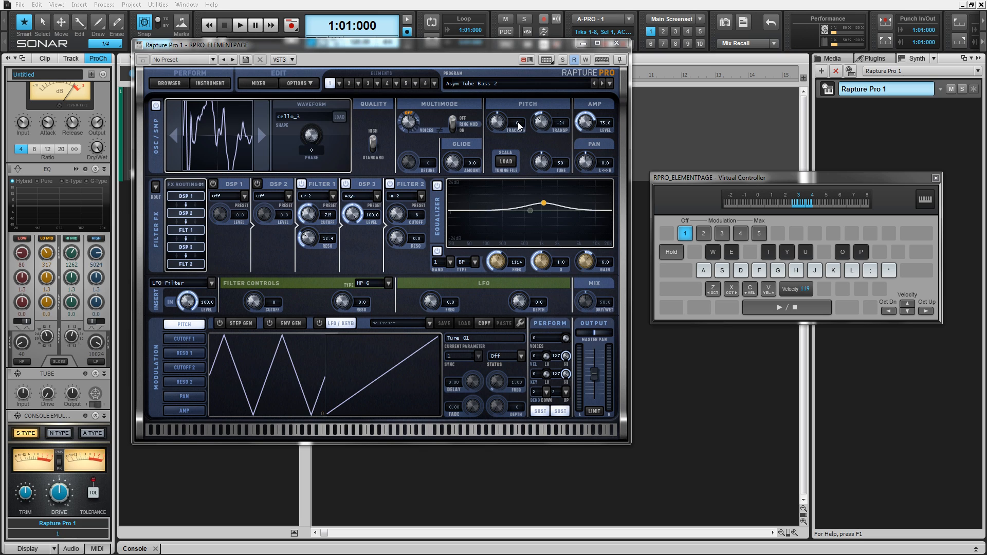
pyautogui.press('a')
pyautogui.press('f')
pyautogui.press('g')
pyautogui.press('s')
pyautogui.press('d')
# Step: Adjust element 1's amp level to 75.5 and play a note to check it
pyautogui.moveTo(587, 123); pyautogui.dragTo(601, 144)
pyautogui.press('g')
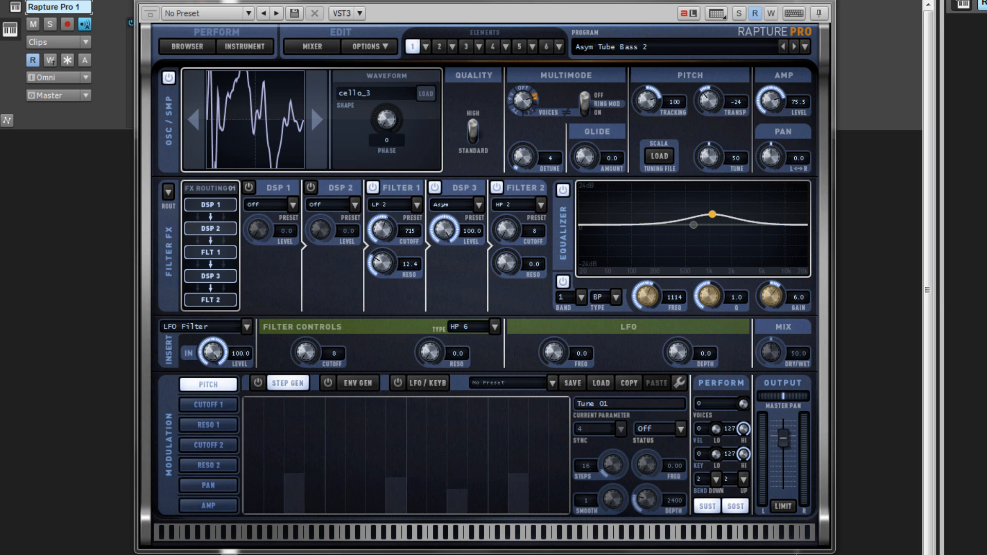
# Step: Load the Bass Basic program from the Bass Guitars type and open its element 1 for editing
pyautogui.click(204, 46)
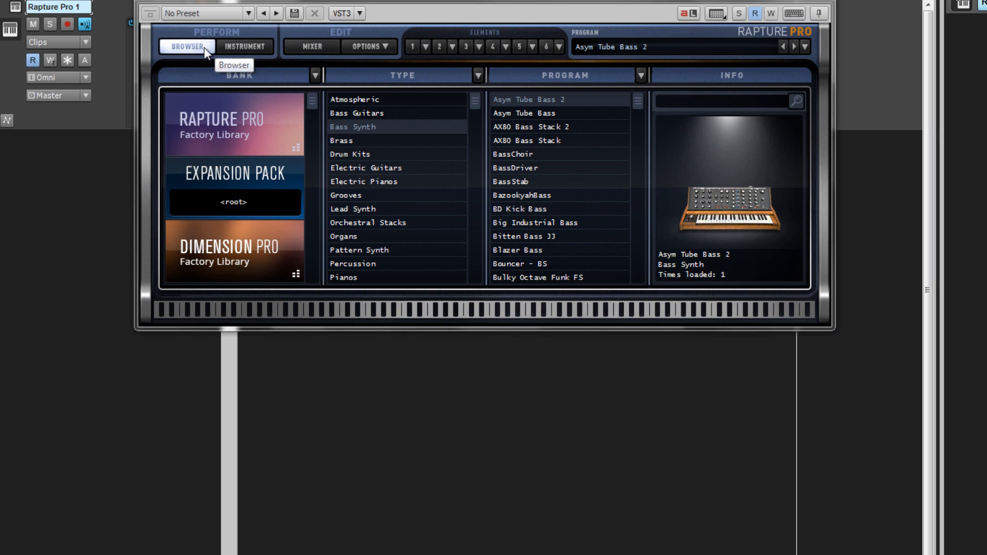
pyautogui.click(458, 113)
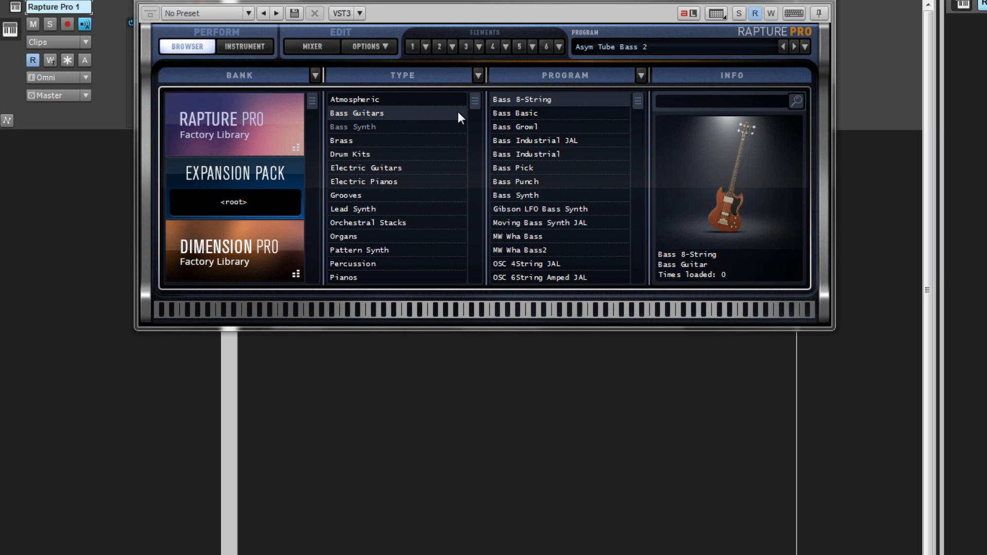
pyautogui.click(542, 113)
pyautogui.click(411, 46)
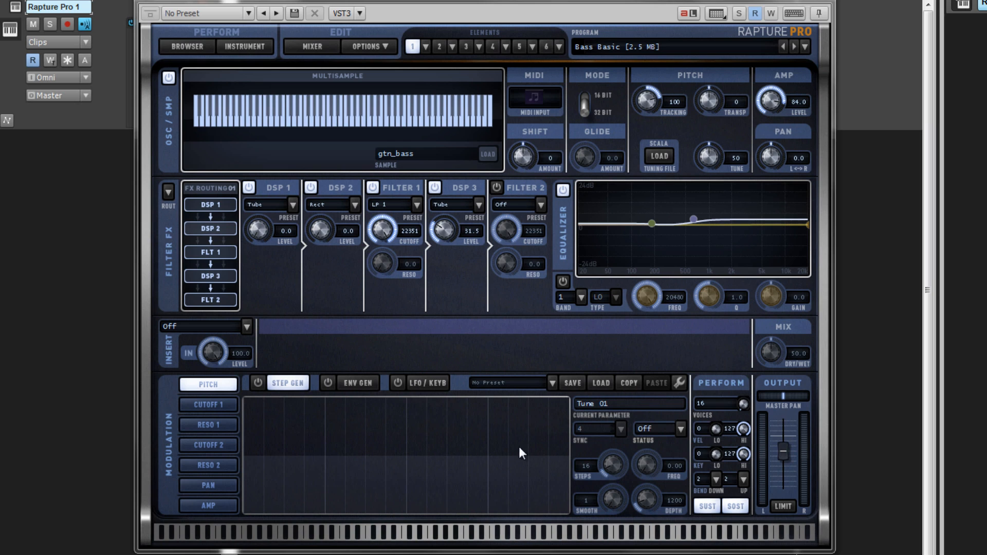
# Step: Sweep notes across the on-screen keyboard, try the multisample's shift amount, and reset the shift to 0
pyautogui.moveTo(546, 532)
pyautogui.mouseDown()
pyautogui.moveTo(302, 529)
pyautogui.moveTo(399, 522)
pyautogui.mouseUp()
pyautogui.moveTo(526, 155)
pyautogui.mouseDown()
pyautogui.moveTo(531, 134)
pyautogui.moveTo(529, 155)
pyautogui.mouseUp()
pyautogui.doubleClick(529, 155)
# Step: Set the Perform voices of element 1 to 0 and try a glide of 0.5 s
pyautogui.moveTo(744, 408); pyautogui.dragTo(745, 419)
pyautogui.moveTo(592, 161); pyautogui.dragTo(588, 158)
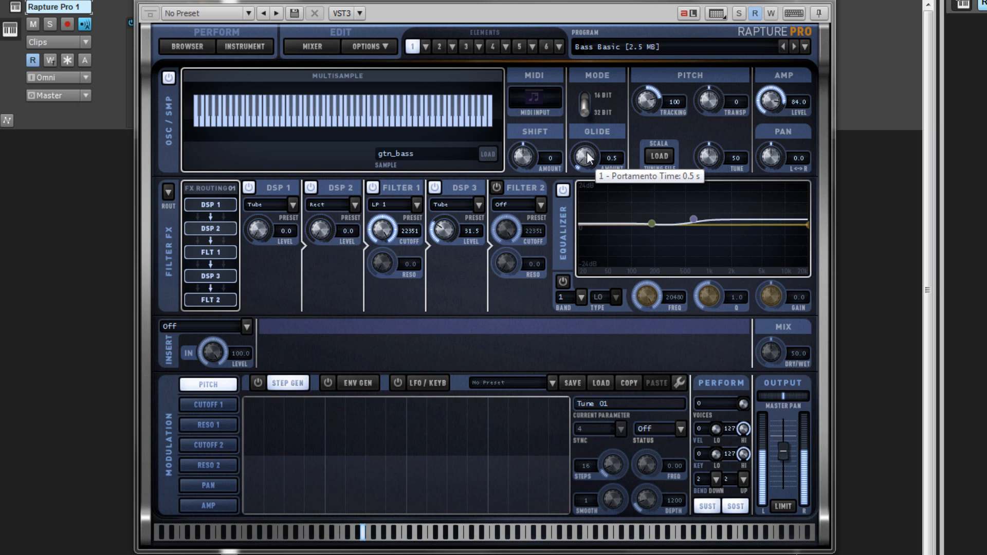
pyautogui.doubleClick(589, 161)
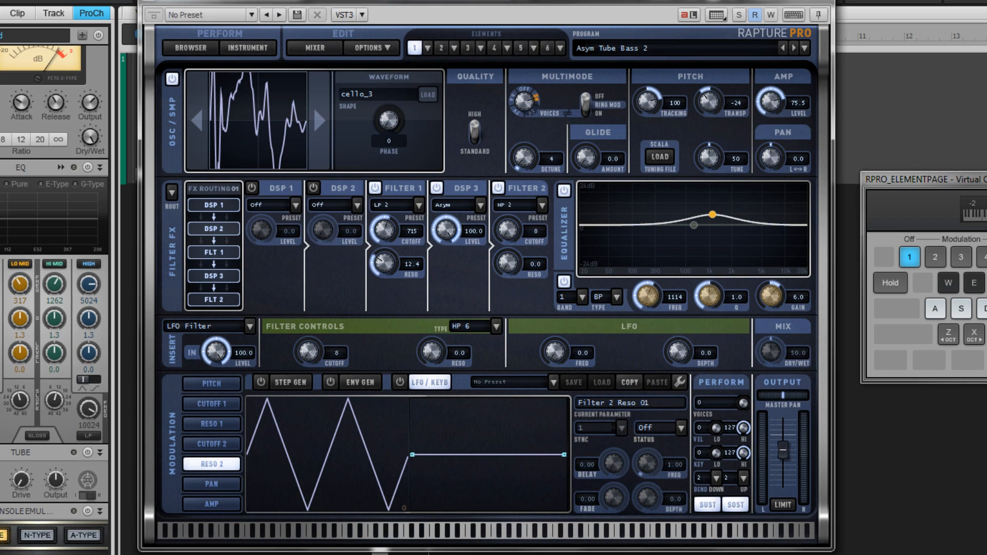
# Step: Turn on DSP 1 and DSP 2, setting DSP 1 to Hrd Clp and DSP 2 to Sft Clp
pyautogui.click(252, 188)
pyautogui.click(313, 188)
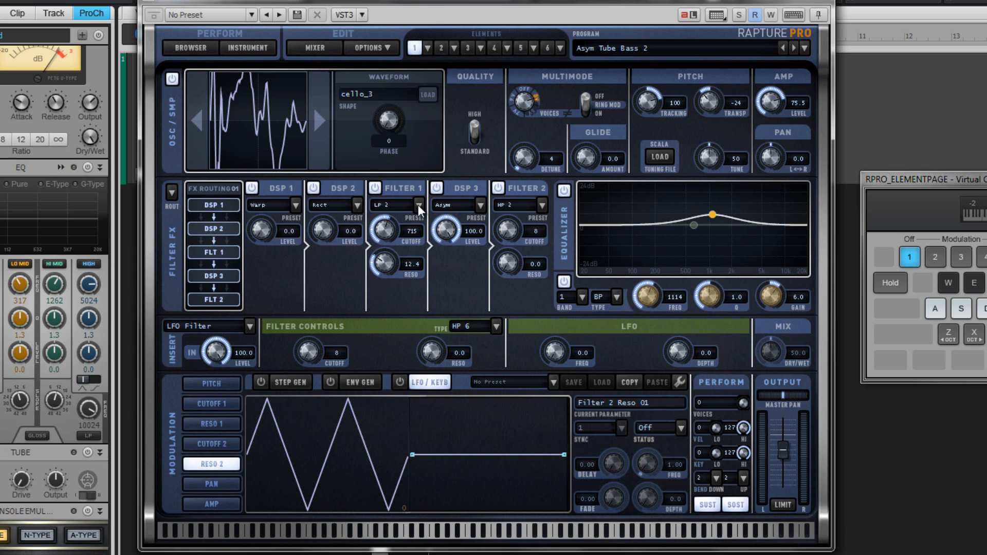
pyautogui.click(354, 204)
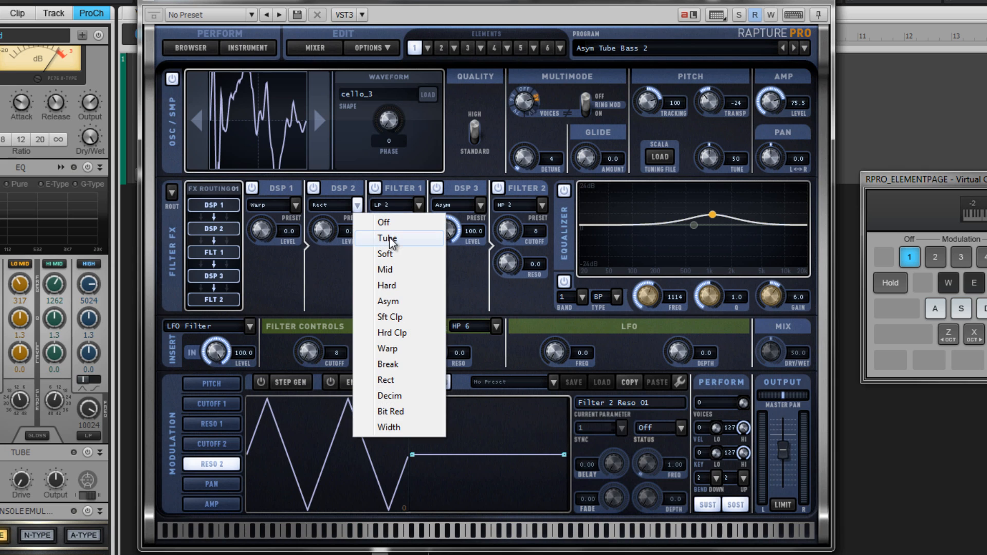
pyautogui.click(403, 317)
pyautogui.click(295, 206)
pyautogui.click(319, 335)
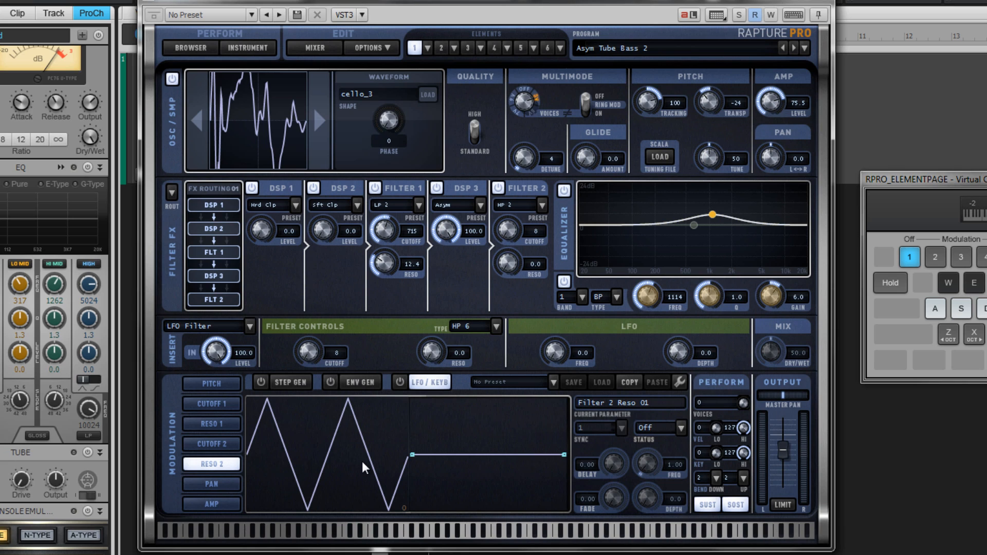
# Step: Select the cutoff and resonance controls of Filter 1 and Filter 2 one after another without changing them
pyautogui.click(389, 224)
pyautogui.click(393, 263)
pyautogui.click(513, 227)
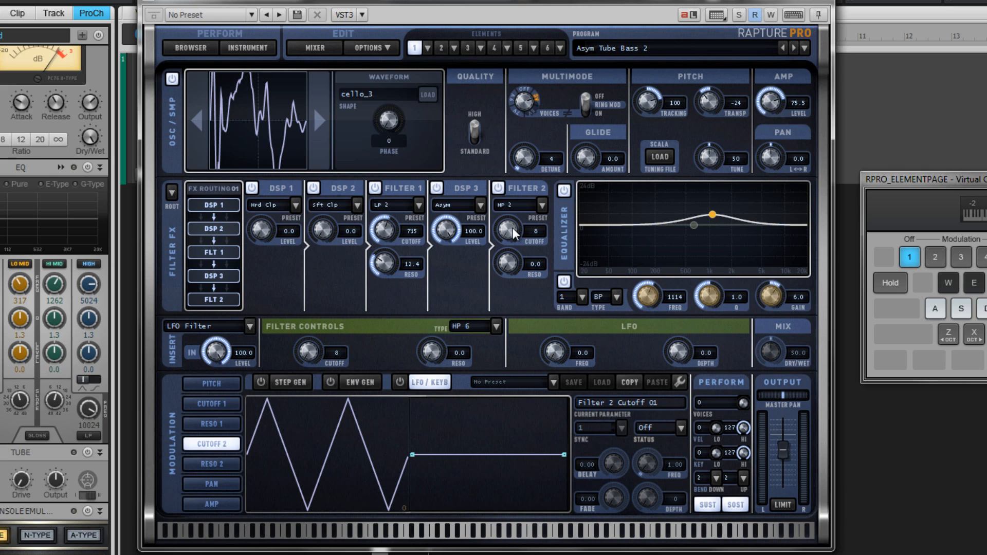
pyautogui.click(512, 260)
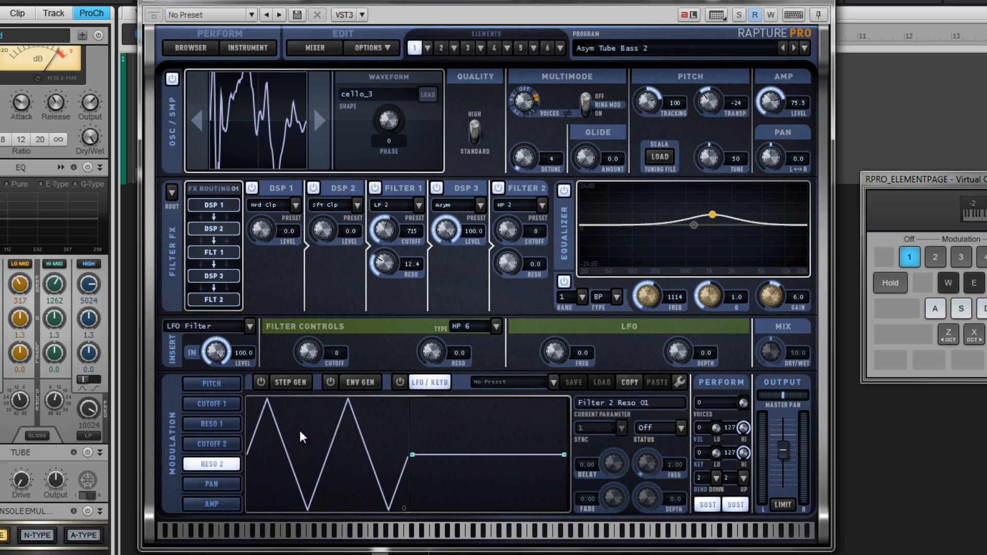
# Step: Set the levels of DSP 1 to 31.0, DSP 2 to 40.0 and DSP 3 to 55.0
pyautogui.moveTo(328, 242); pyautogui.dragTo(328, 183)
pyautogui.moveTo(268, 231); pyautogui.dragTo(273, 218)
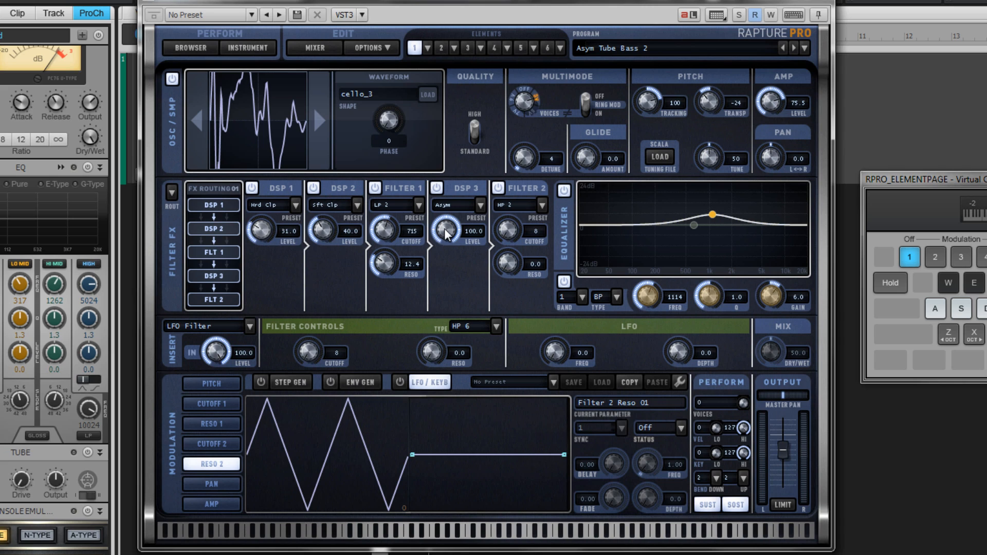
pyautogui.moveTo(445, 230); pyautogui.dragTo(458, 294)
# Step: Set the FX routing to 06 and advance it to 09, DSP 1 -> (DSP 2 -> F1 || DSP 3 -> F2)
pyautogui.click(172, 192)
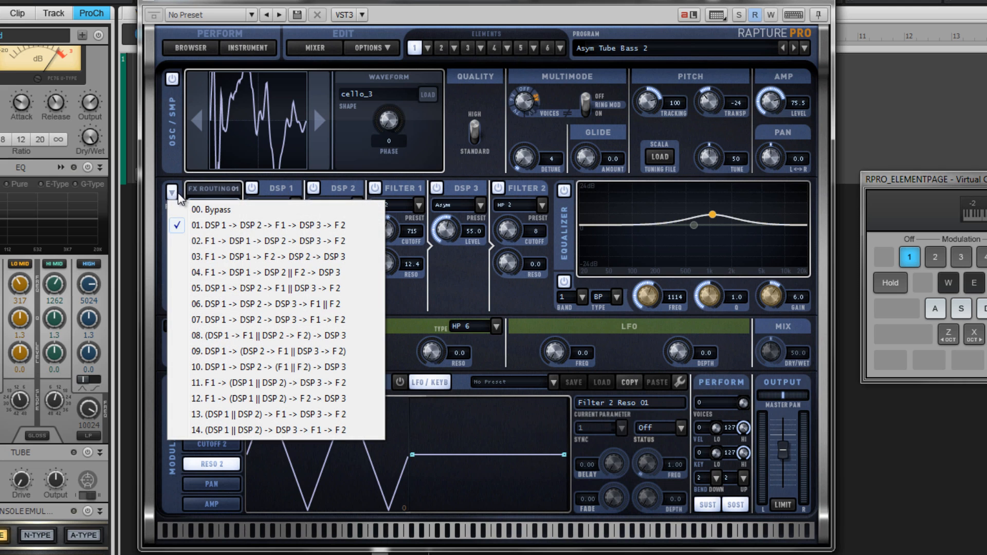
pyautogui.click(296, 308)
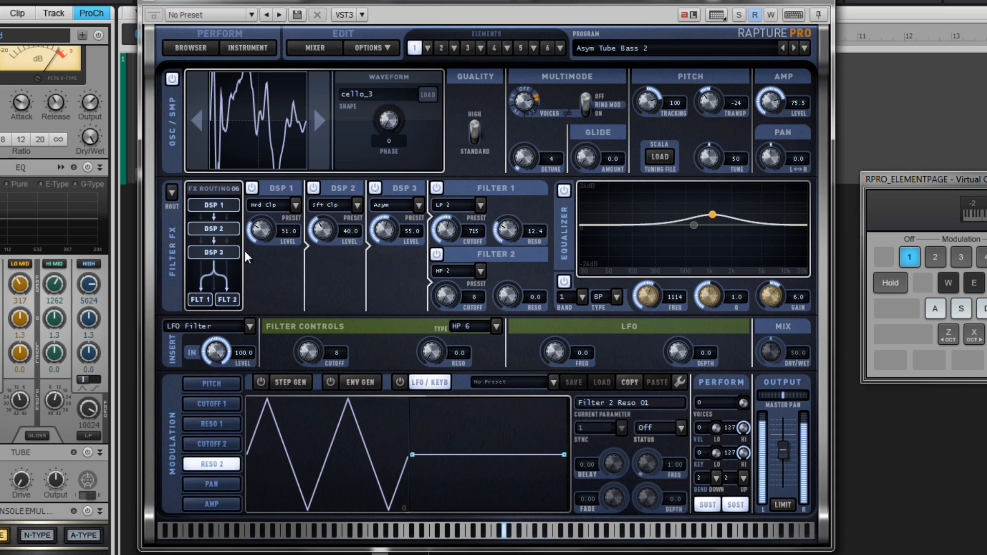
pyautogui.click(227, 214)
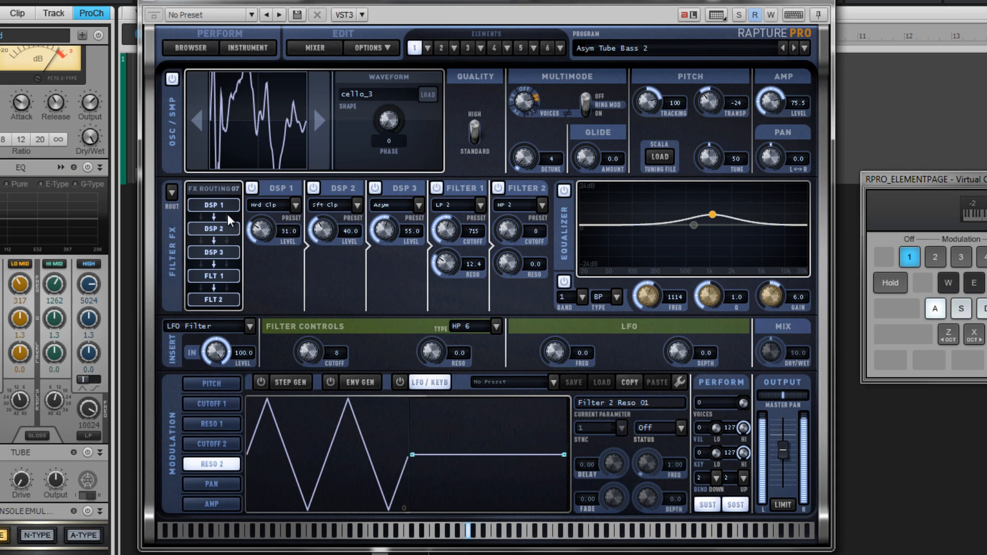
pyautogui.click(228, 214)
pyautogui.click(227, 214)
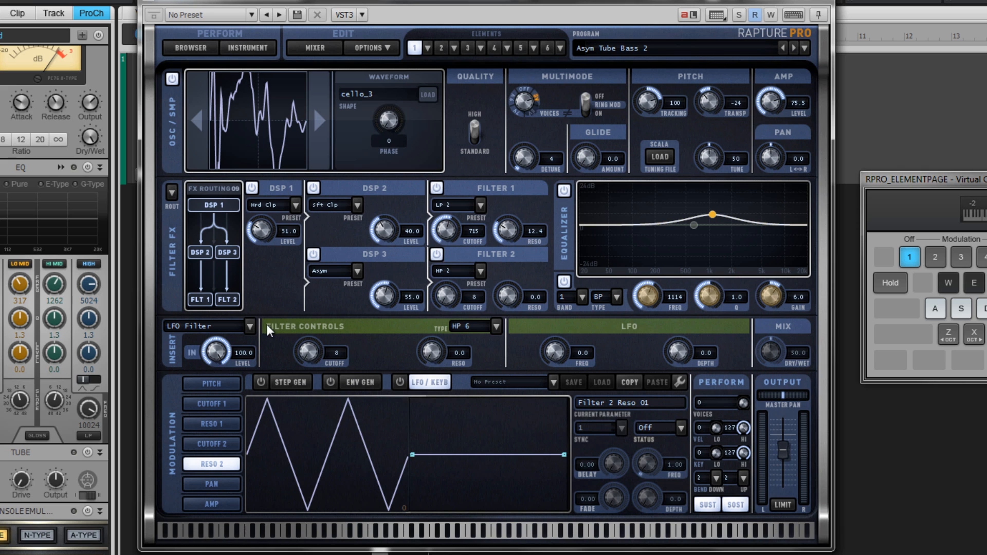
# Step: Try the Filter/Phaser insert effect, then audition Chamber with its dry/wet mix at 79.5
pyautogui.click(251, 325)
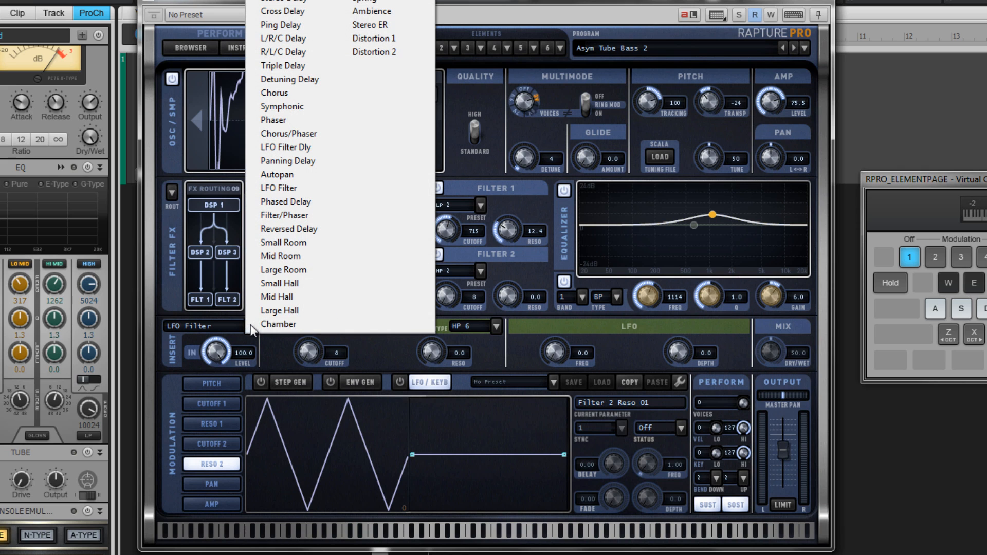
pyautogui.click(270, 214)
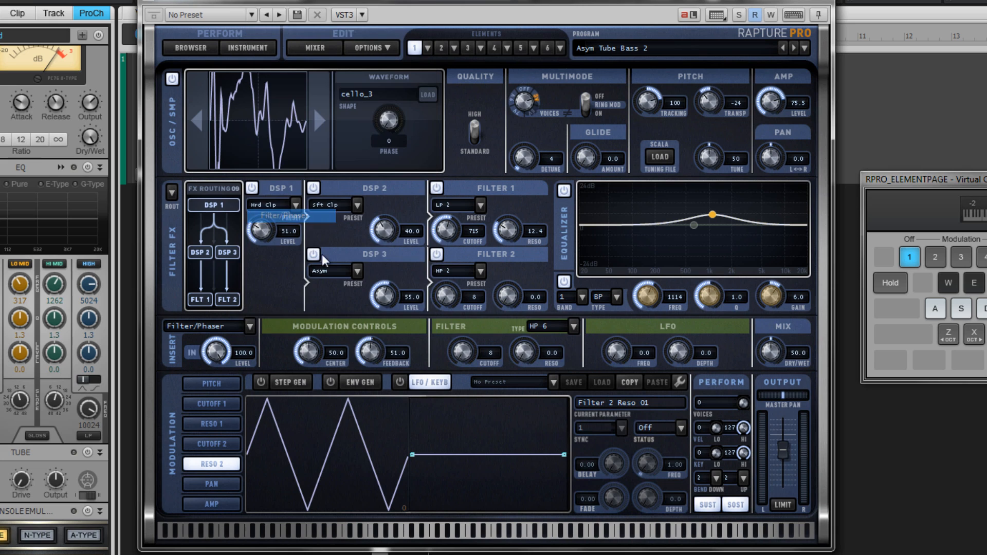
pyautogui.click(247, 328)
pyautogui.click(286, 248)
pyautogui.moveTo(776, 350); pyautogui.dragTo(758, 301)
pyautogui.press('g')
pyautogui.press('a')
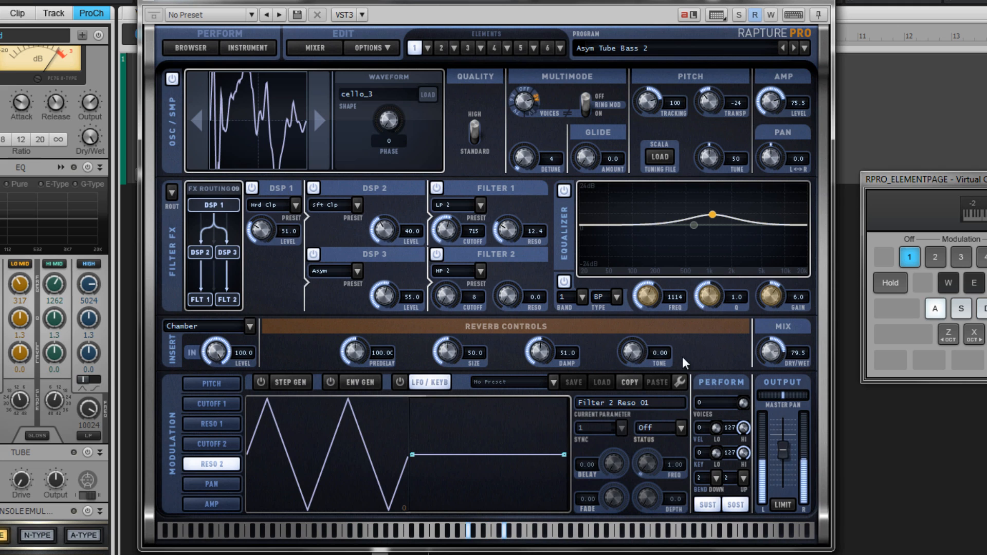
# Step: Audition the Distortion 2 insert effect with a tone of 3346, and switch the insert to L/R/C Delay
pyautogui.click(248, 328)
pyautogui.click(381, 50)
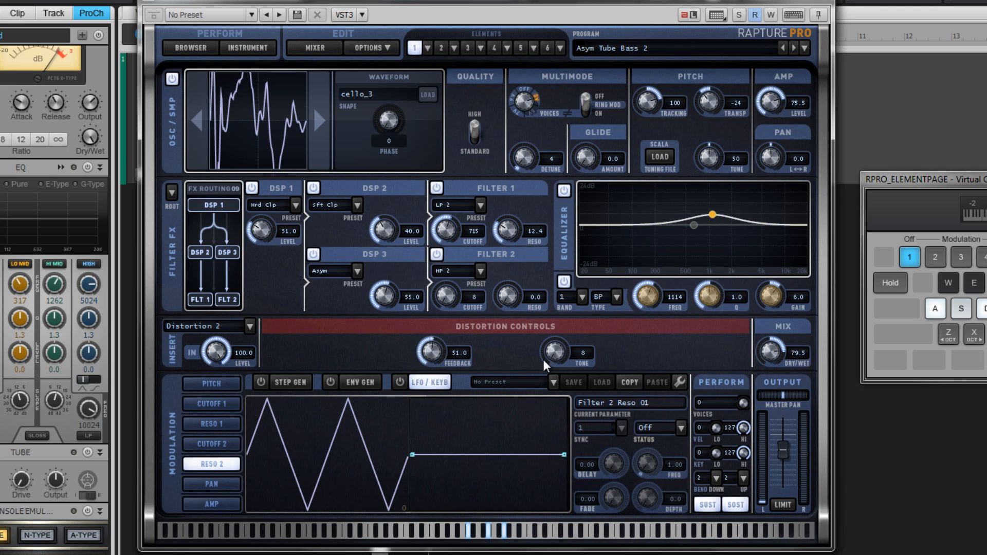
pyautogui.press('a')
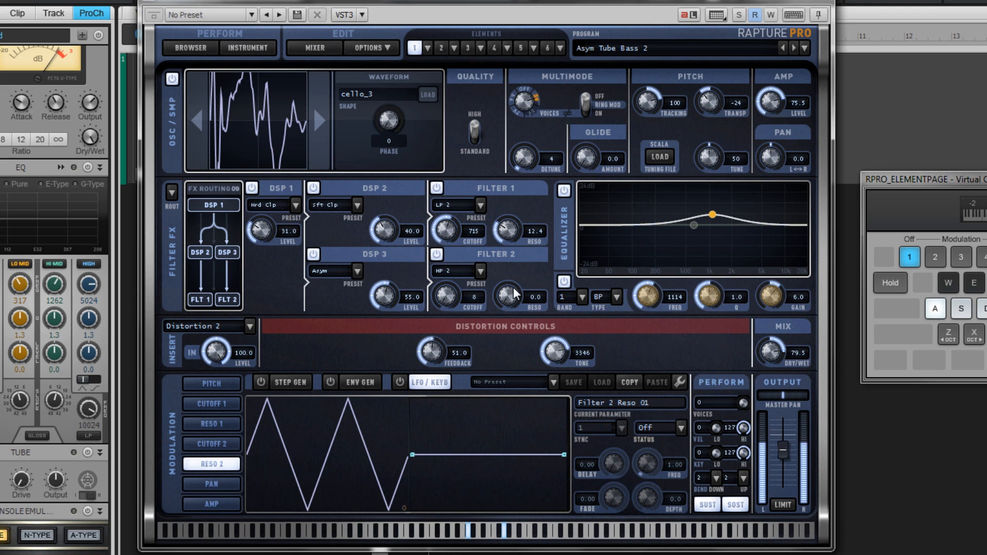
pyautogui.click(250, 328)
pyautogui.click(301, 39)
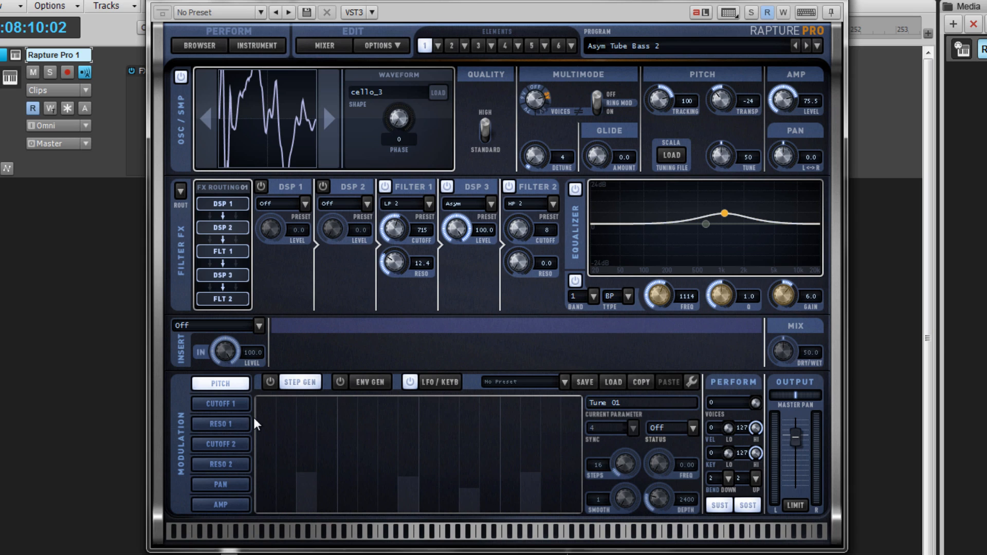
# Step: Toggle the pitch step generator on and off, and view pitch's envelope generator and LFO/keyboard pages
pyautogui.click(270, 385)
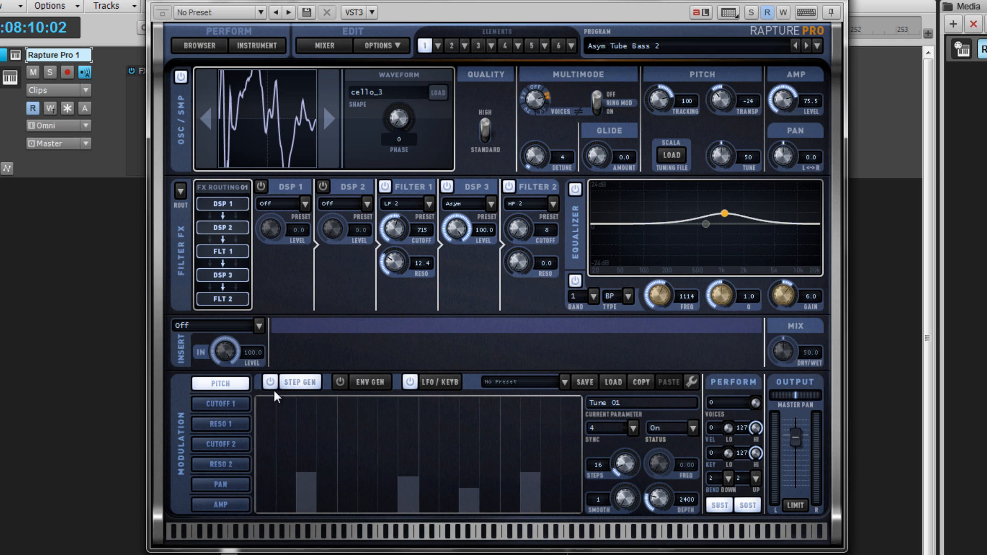
pyautogui.click(271, 385)
pyautogui.click(374, 384)
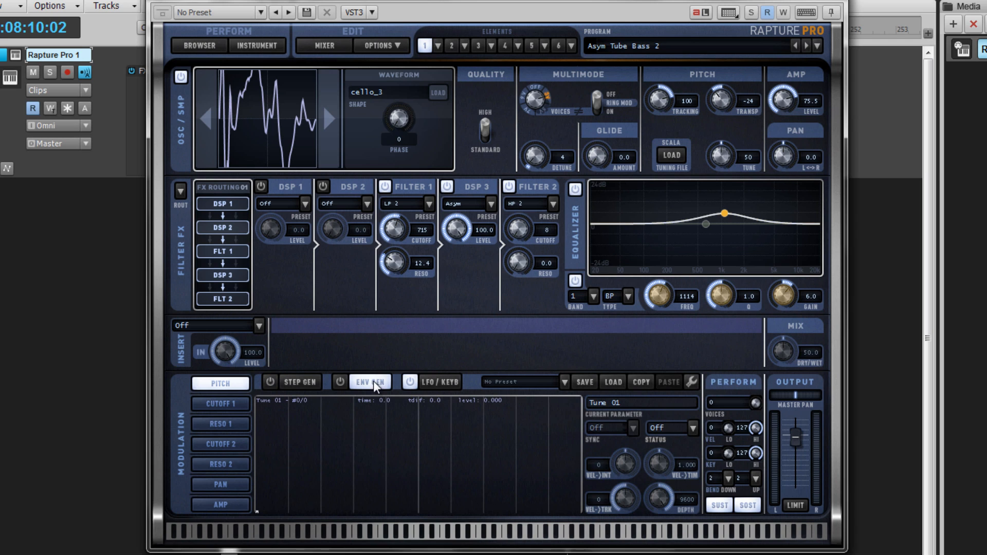
pyautogui.click(430, 386)
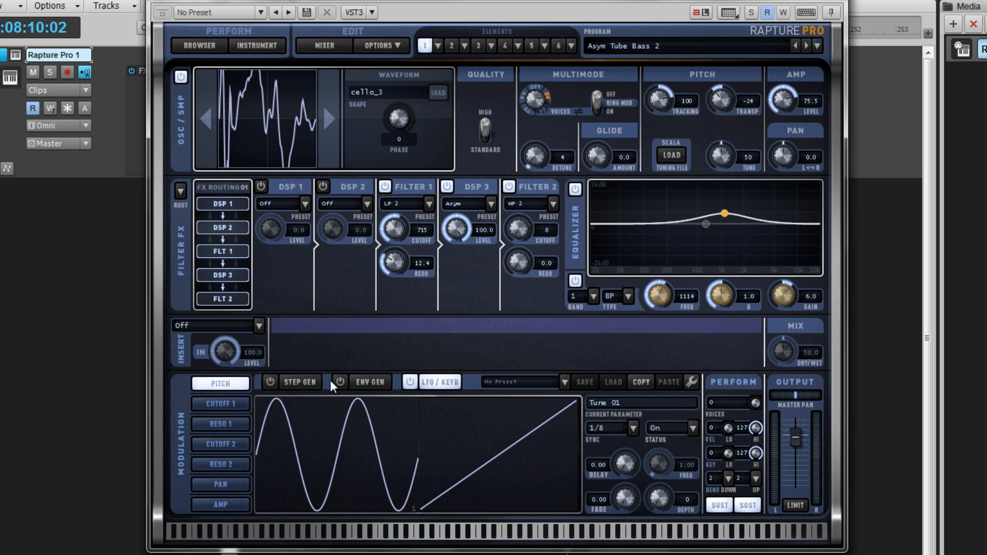
# Step: Return to the pitch step generator and switch it on and off to audition its effect
pyautogui.click(300, 383)
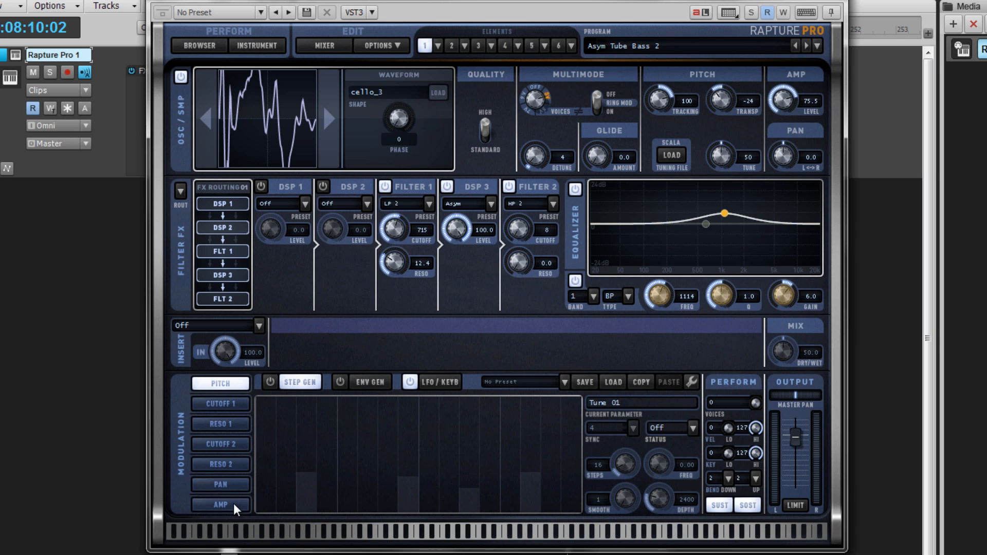
pyautogui.click(269, 383)
pyautogui.click(270, 383)
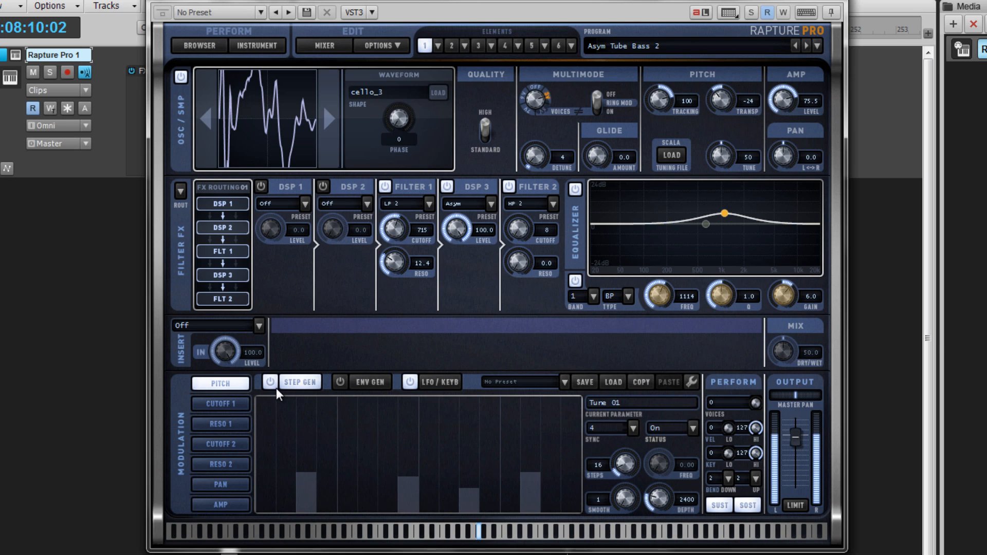
# Step: Turn on the pitch envelope generator and load the 16 Nodes and Release.eg envelope into it
pyautogui.click(370, 381)
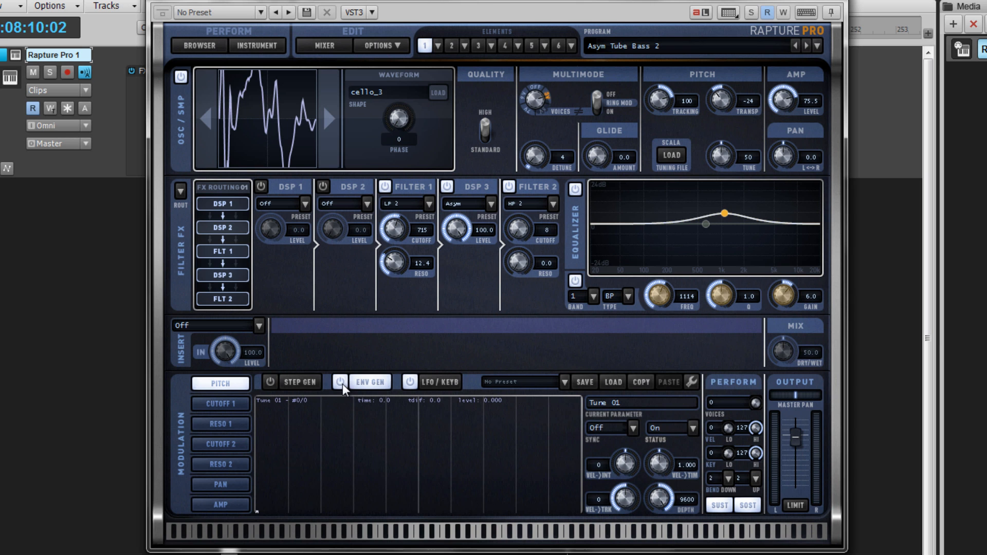
pyautogui.click(608, 381)
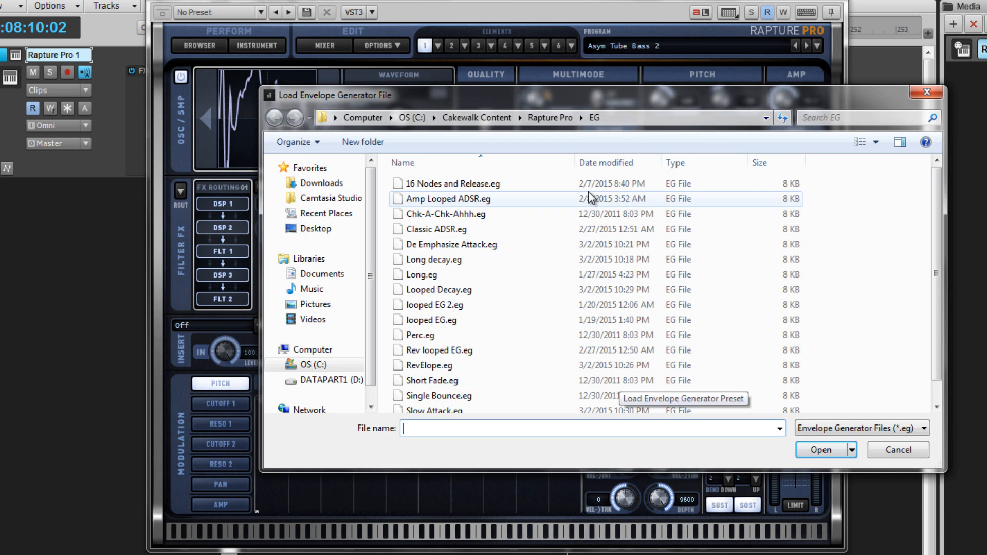
pyautogui.click(587, 183)
pyautogui.doubleClick(587, 183)
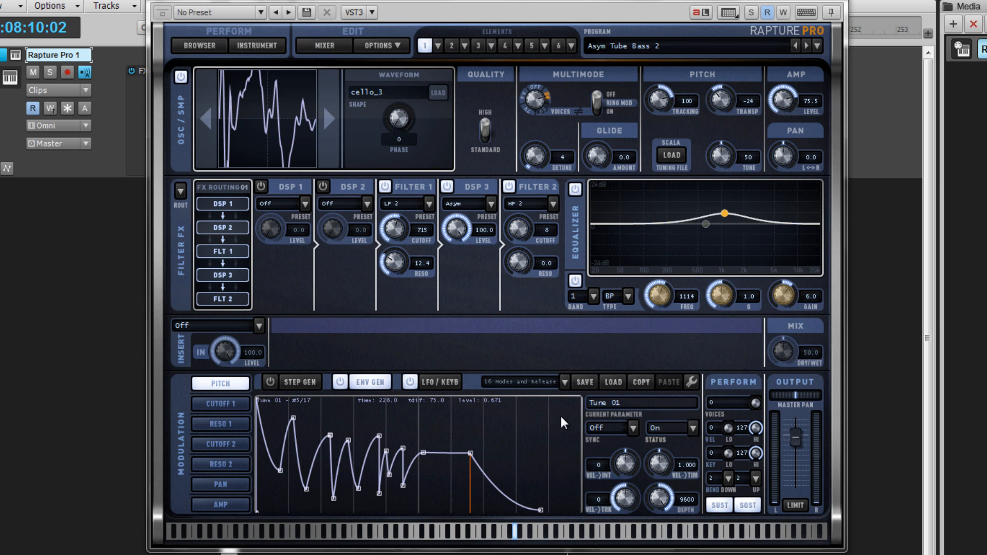
# Step: Show the pitch LFO/keyboard page and try a different LFO depth
pyautogui.click(435, 383)
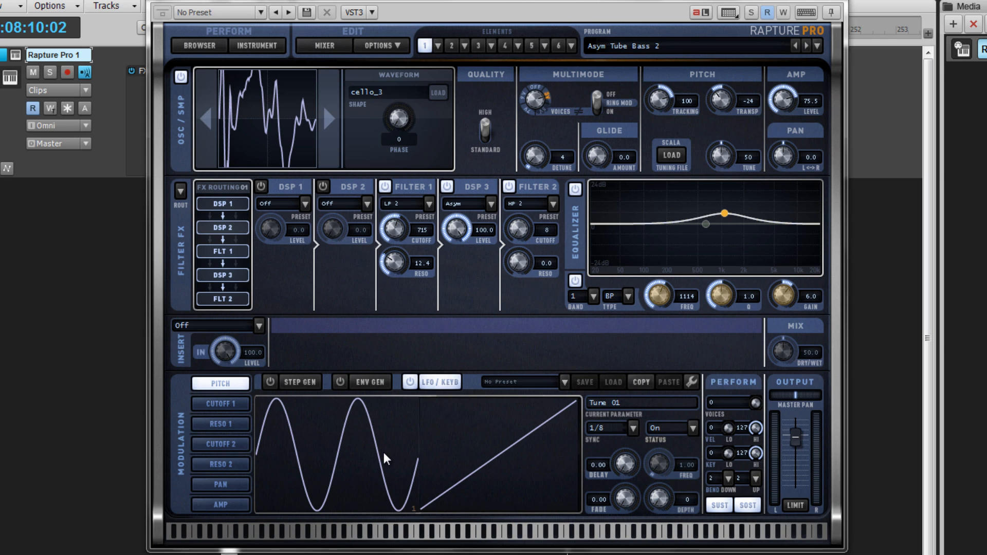
pyautogui.moveTo(660, 499); pyautogui.dragTo(693, 505)
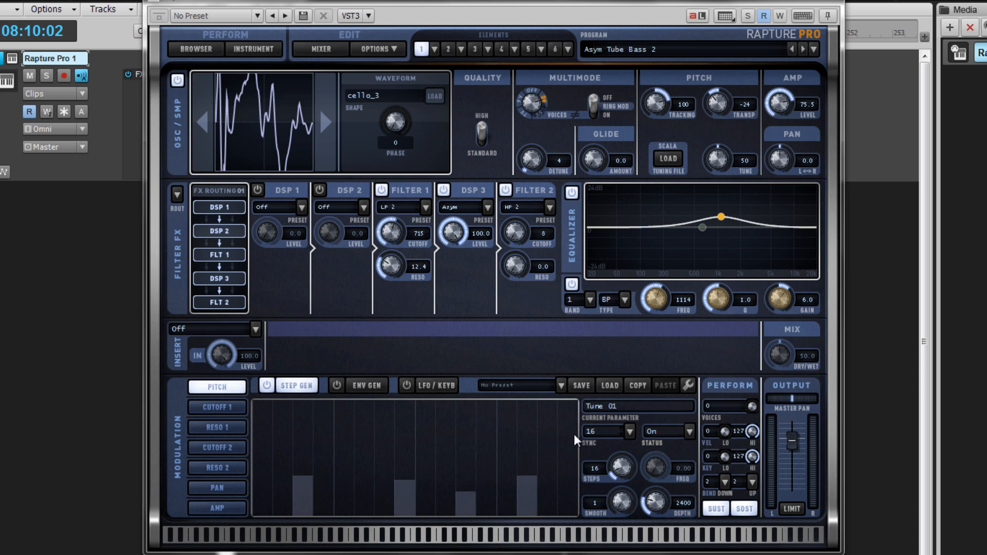
# Step: Review pitch's envelope generator and LFO/keyboard pages, return to the step generator and look at its preset list
pyautogui.click(372, 385)
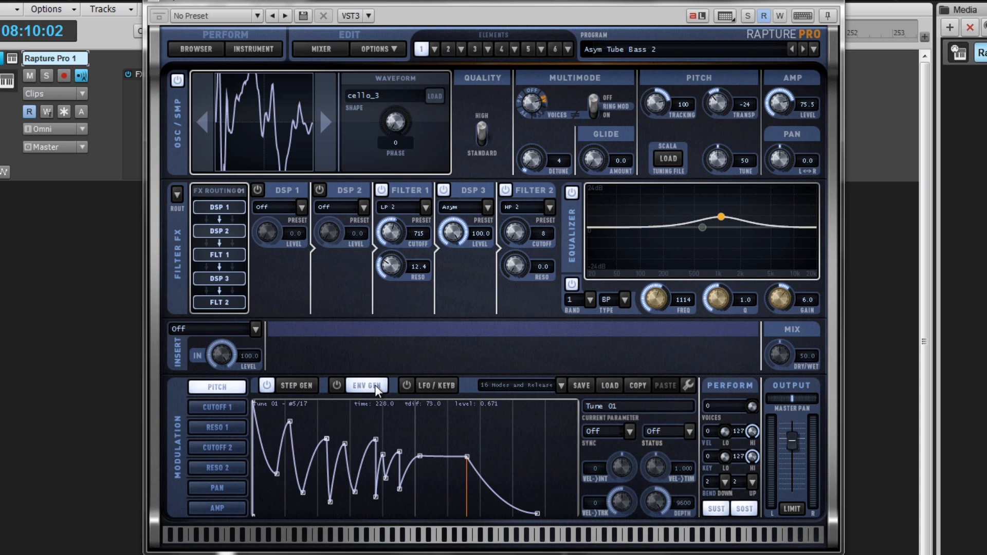
pyautogui.click(436, 387)
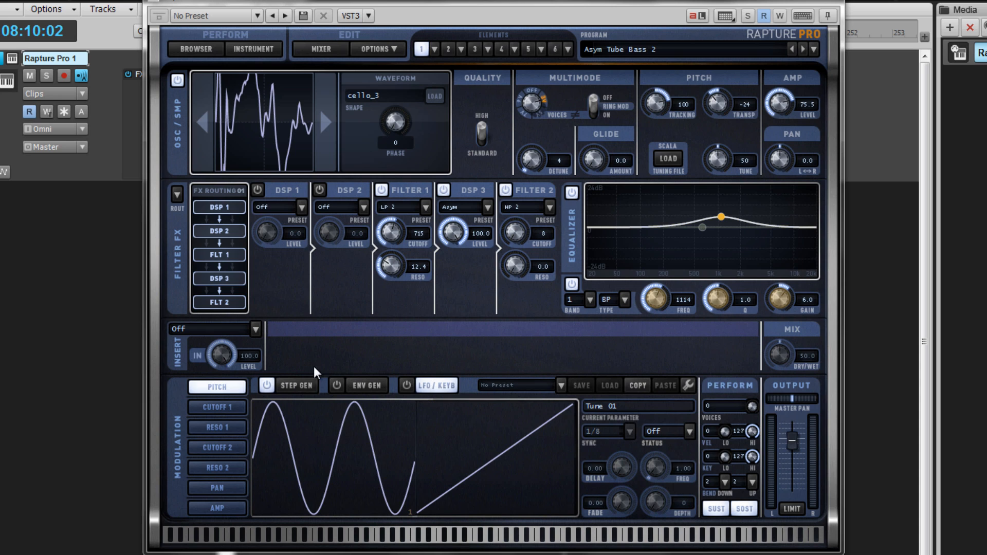
pyautogui.click(308, 385)
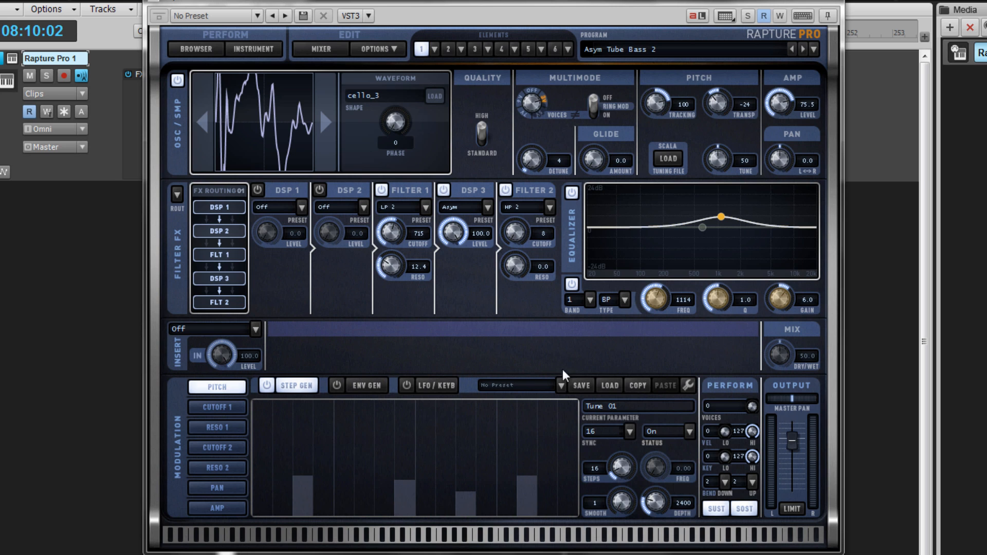
pyautogui.click(562, 388)
pyautogui.click(541, 380)
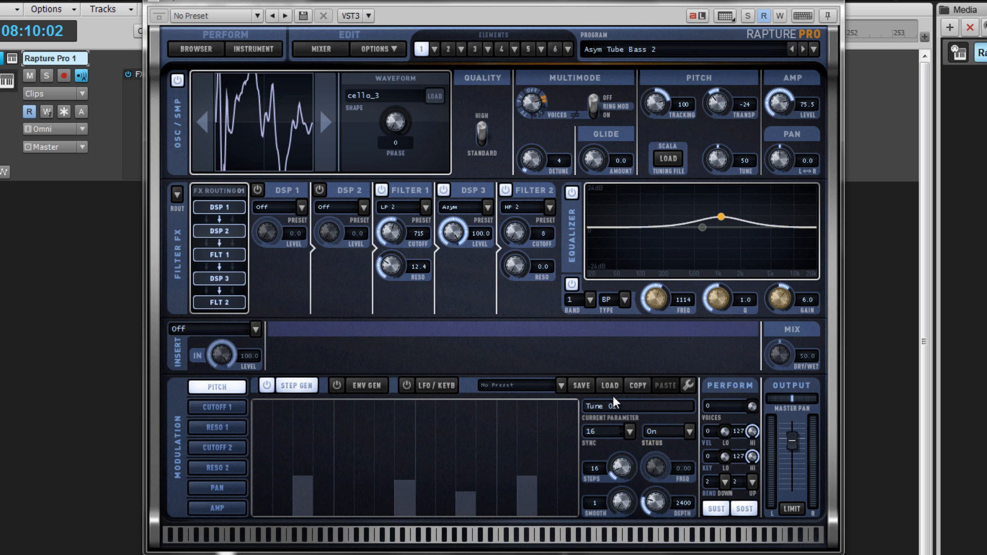
# Step: Try a sync of 2 for the pitch step generator, then set its sync to 1/4
pyautogui.click(628, 430)
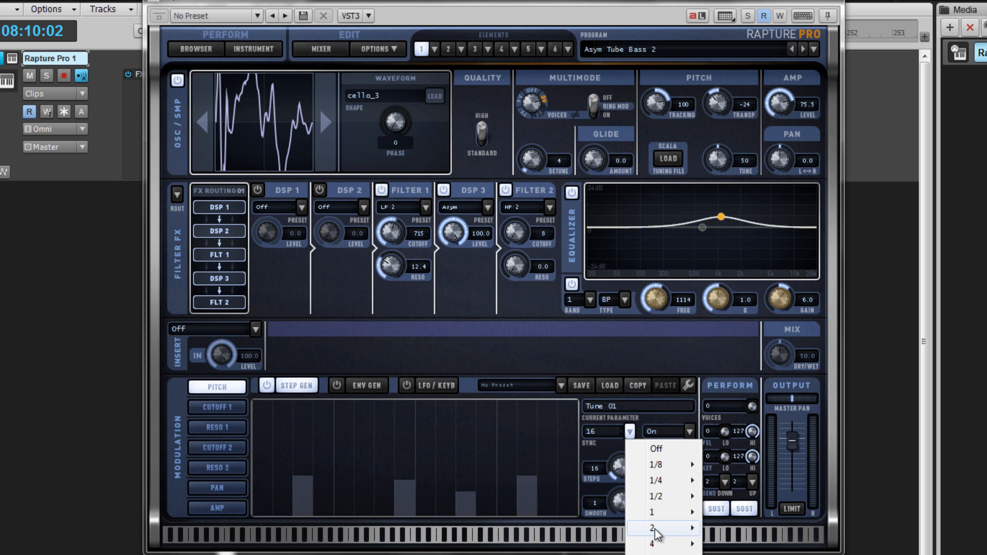
pyautogui.moveTo(657, 534)
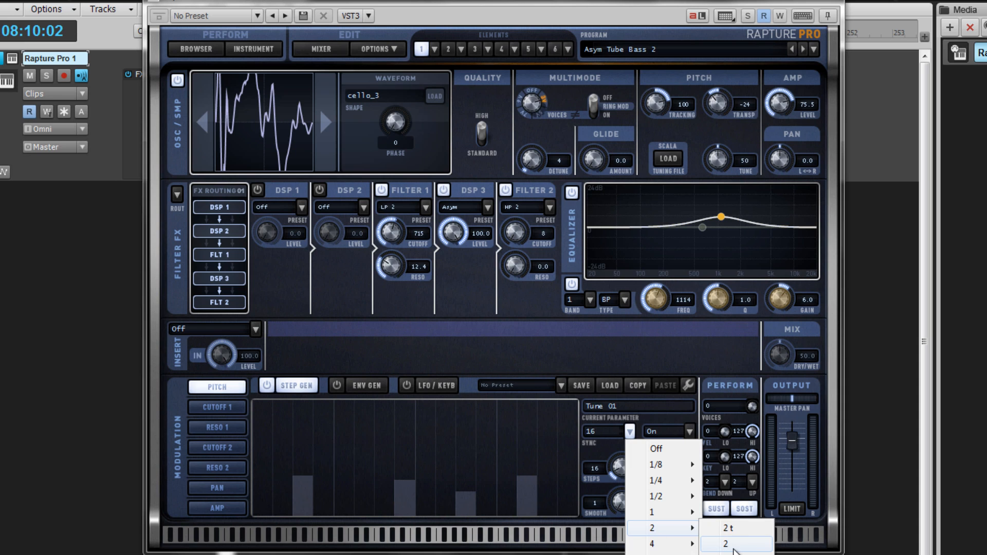
pyautogui.click(734, 549)
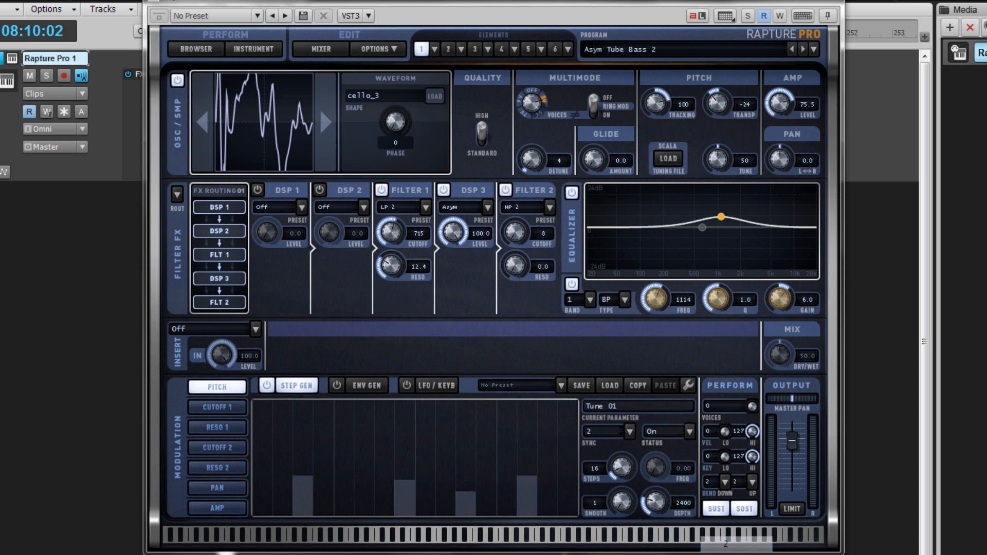
pyautogui.click(629, 431)
pyautogui.moveTo(668, 480)
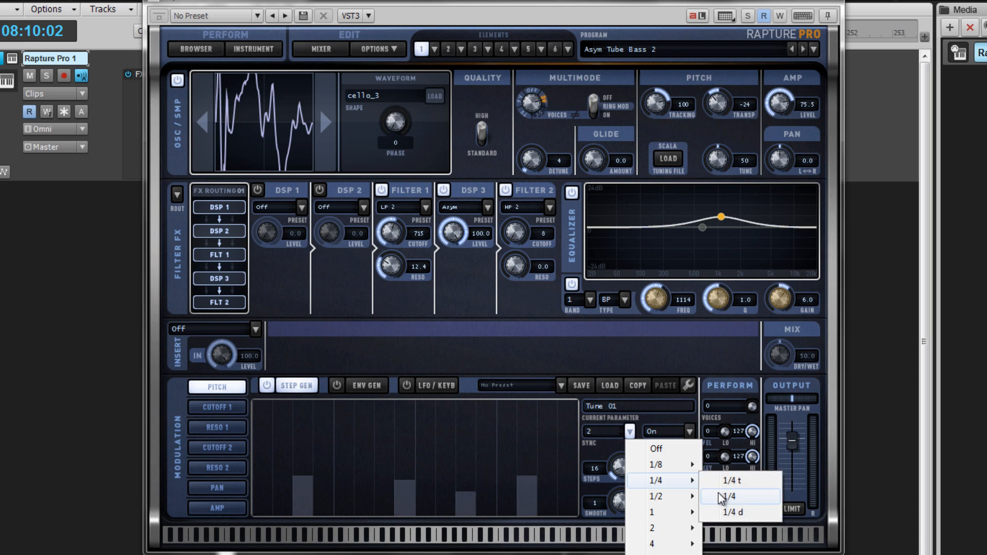
pyautogui.click(721, 497)
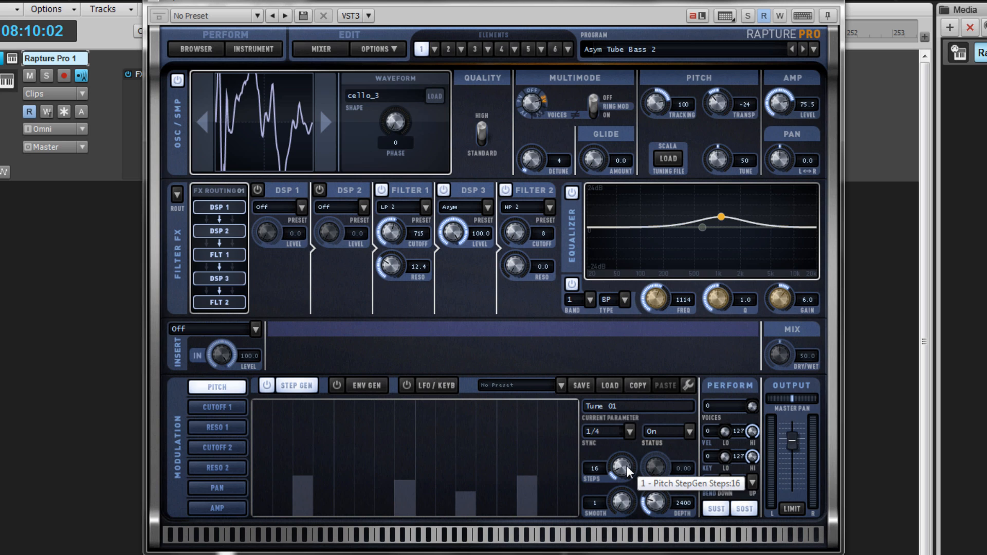
# Step: Set the pitch step generator to 128 steps and draw a wavy pattern of about two cycles across them
pyautogui.moveTo(627, 466); pyautogui.dragTo(579, 368)
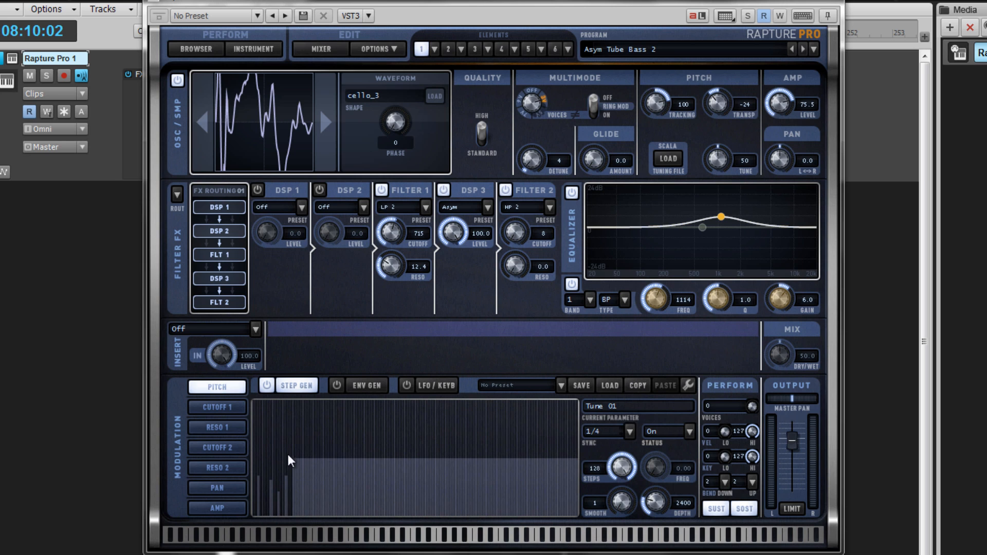
pyautogui.moveTo(254, 410)
pyautogui.mouseDown()
pyautogui.moveTo(309, 451)
pyautogui.moveTo(430, 384)
pyautogui.moveTo(523, 520)
pyautogui.moveTo(593, 399)
pyautogui.mouseUp()
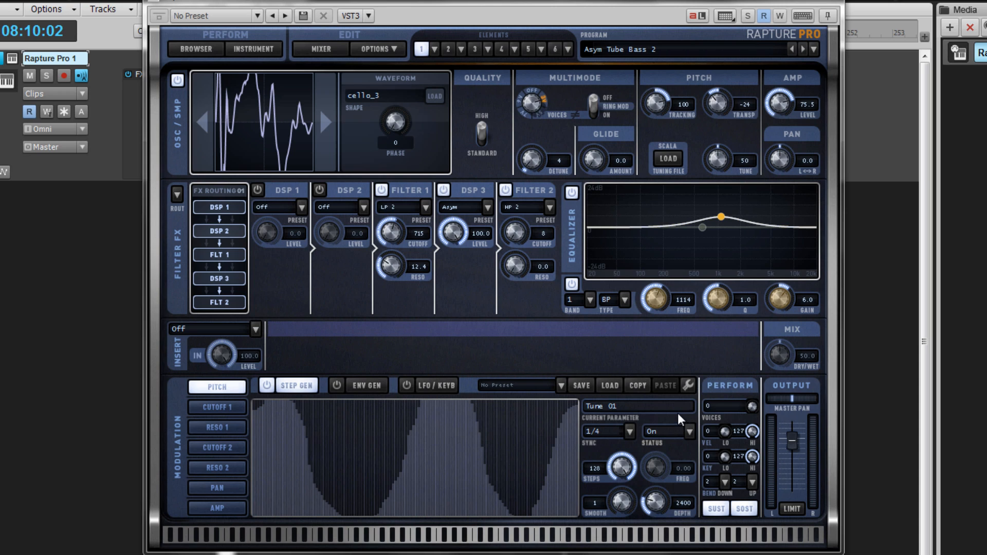
# Step: Import the Kick-DBD_KICK20 (18) wave file from the Desktop as the pitch step generator's pattern
pyautogui.click(688, 387)
pyautogui.click(768, 256)
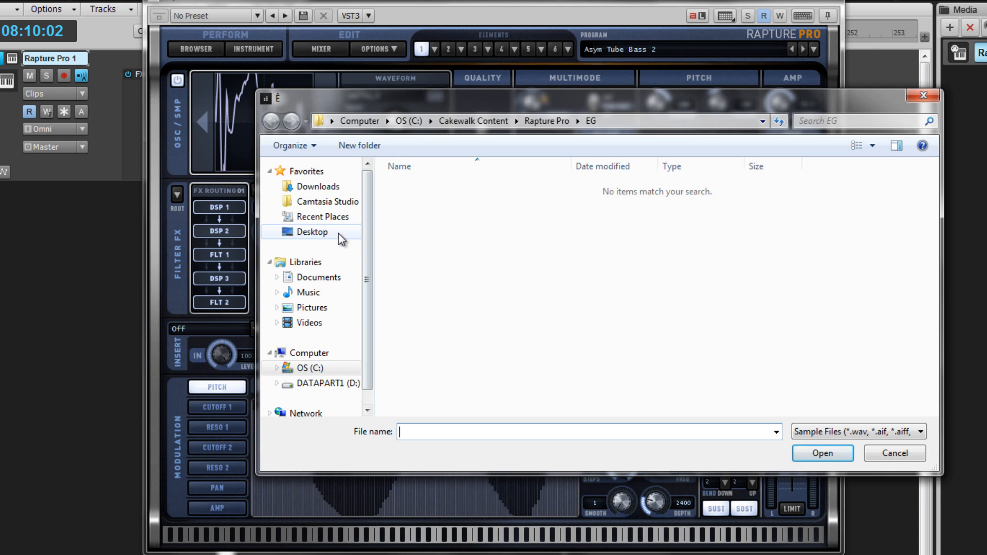
pyautogui.click(338, 233)
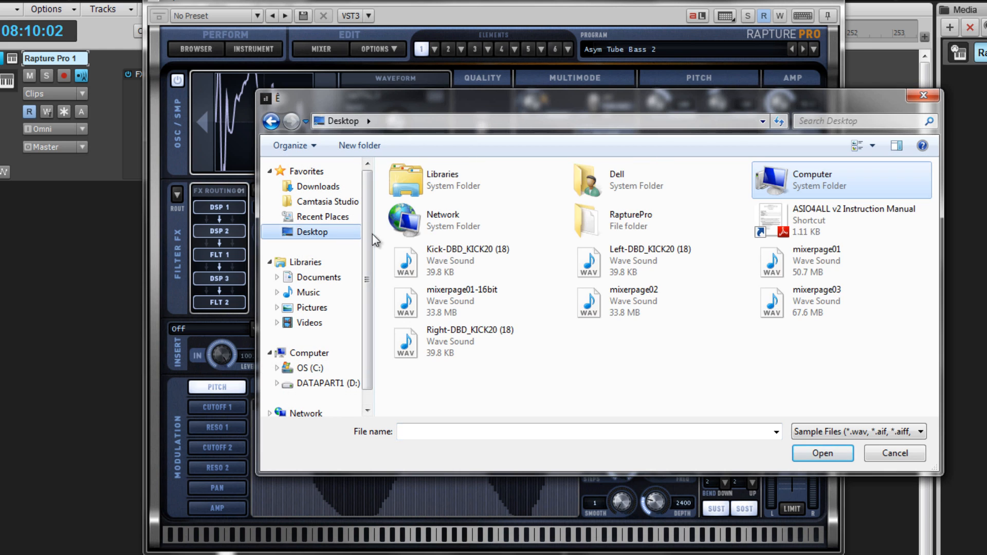
pyautogui.doubleClick(432, 250)
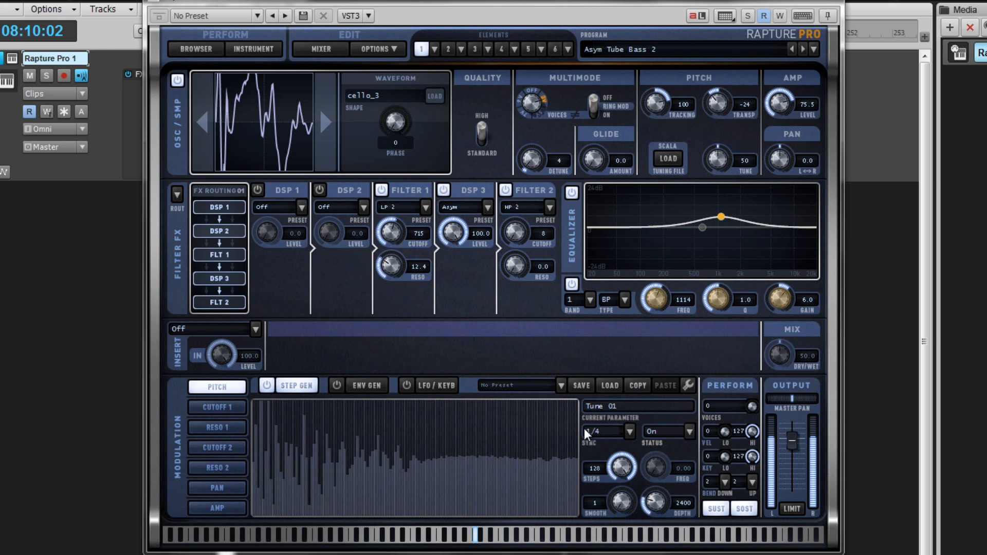
# Step: Set the pitch step generator's sync to 1/8 and its depth to 9600, and try out its smoothing
pyautogui.click(630, 430)
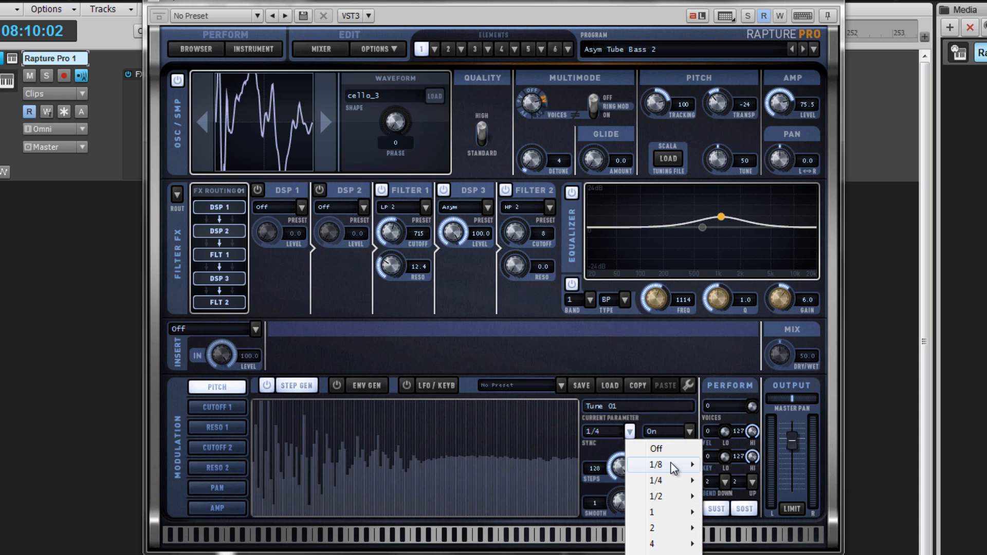
pyautogui.moveTo(660, 465)
pyautogui.click(748, 480)
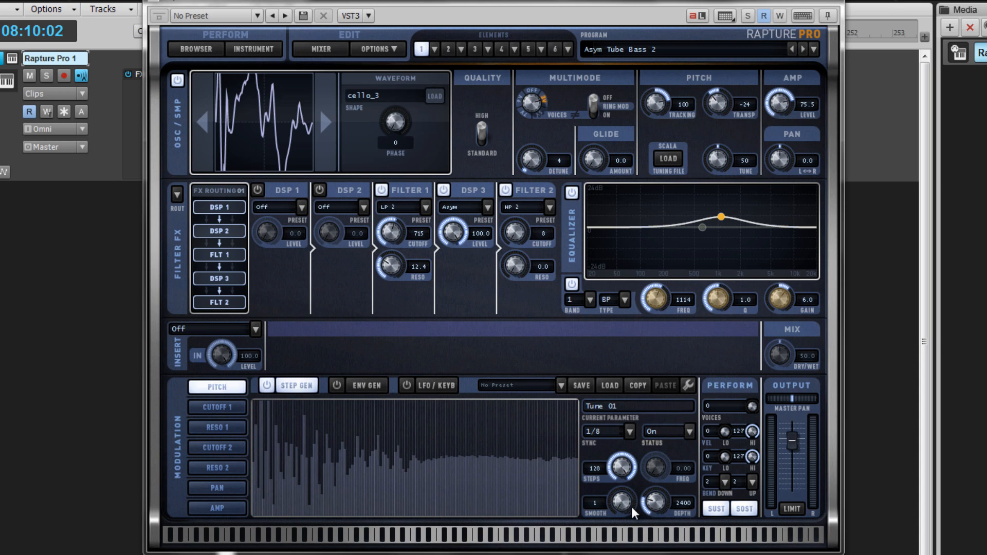
pyautogui.moveTo(651, 509); pyautogui.dragTo(656, 455)
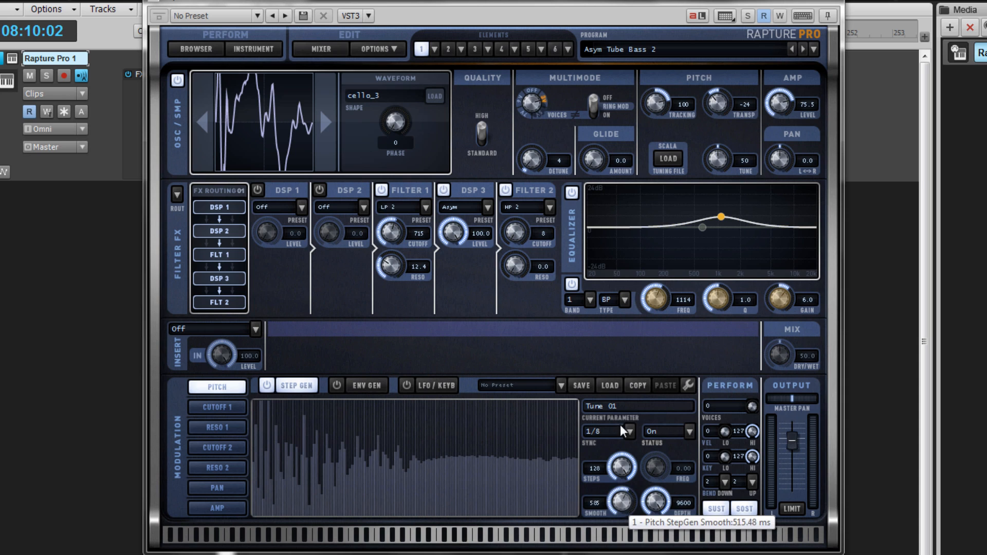
pyautogui.moveTo(620, 506); pyautogui.dragTo(674, 554)
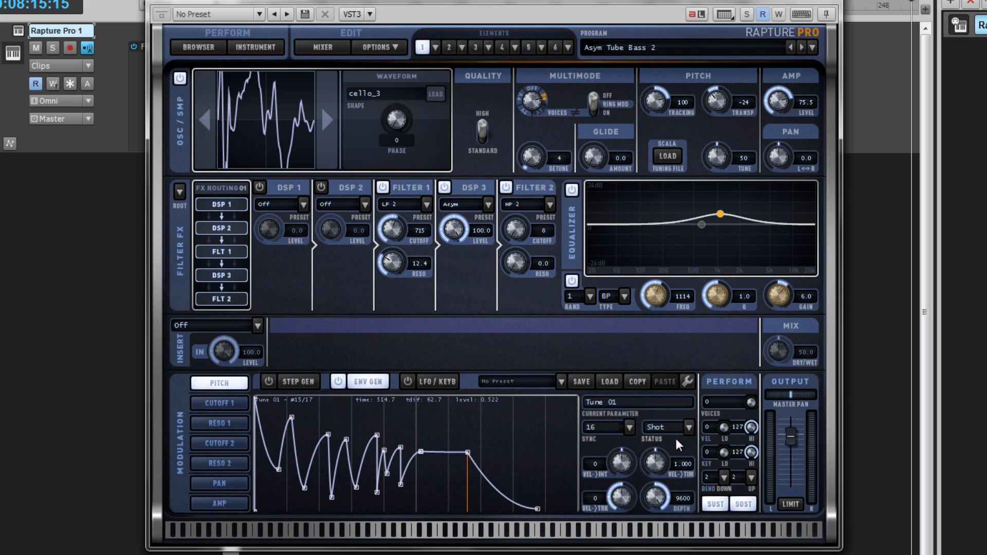
# Step: Try a sync of 4 for the pitch envelope generator, and settle on a sync of 2
pyautogui.click(629, 427)
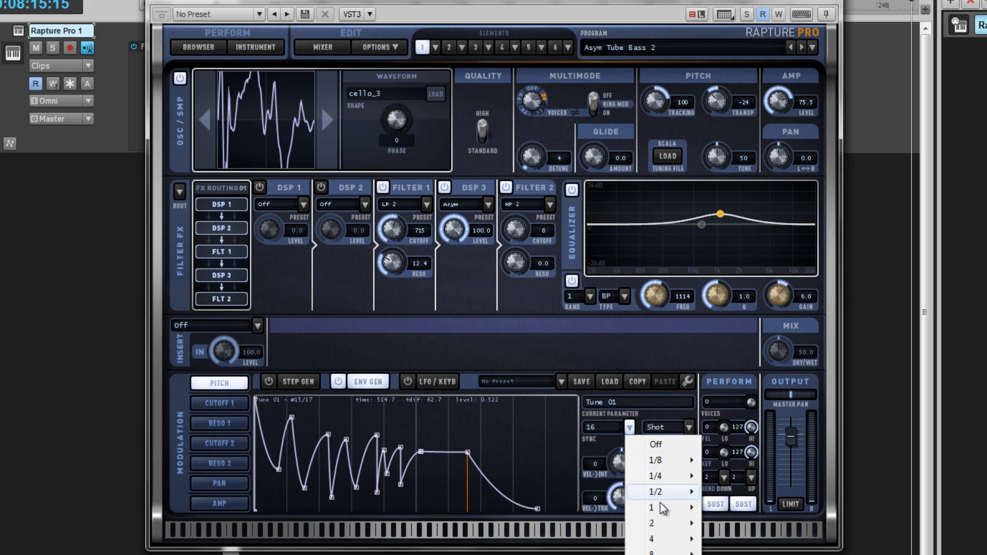
pyautogui.moveTo(663, 539)
pyautogui.click(724, 552)
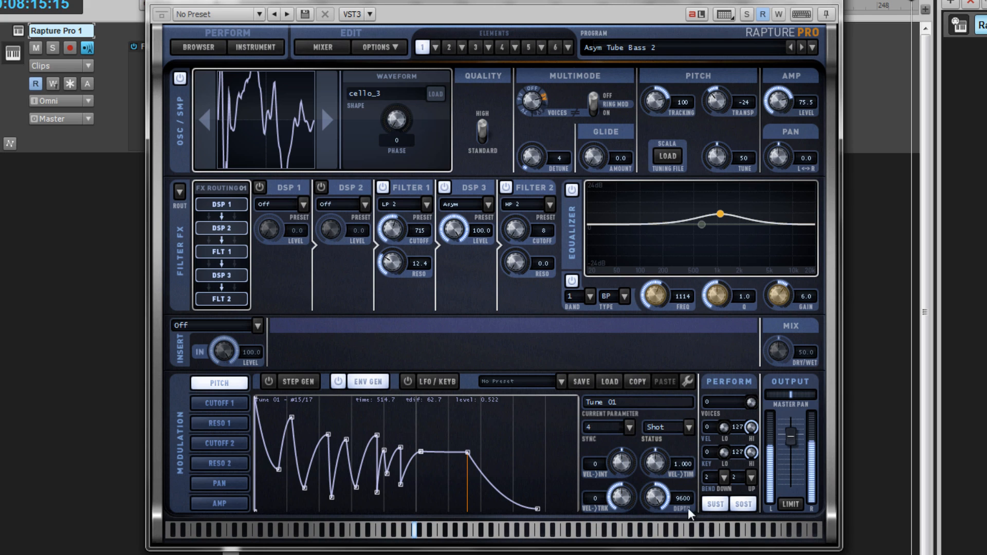
pyautogui.moveTo(663, 492)
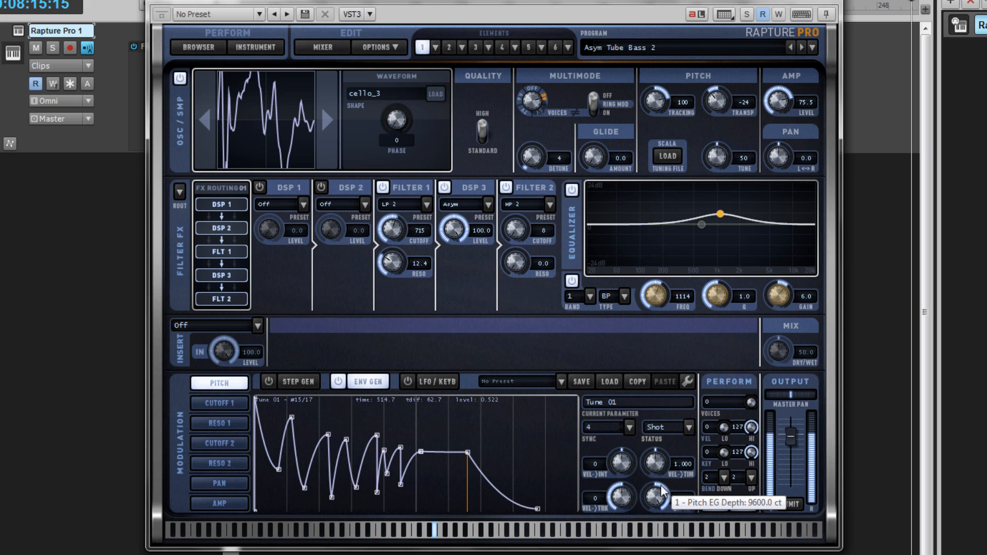
pyautogui.click(629, 427)
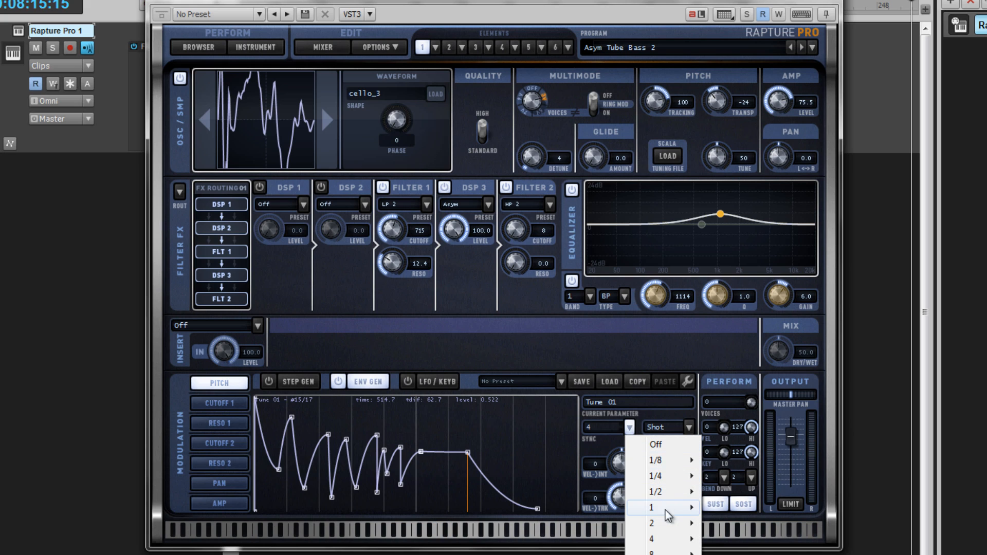
pyautogui.moveTo(669, 523)
pyautogui.click(716, 539)
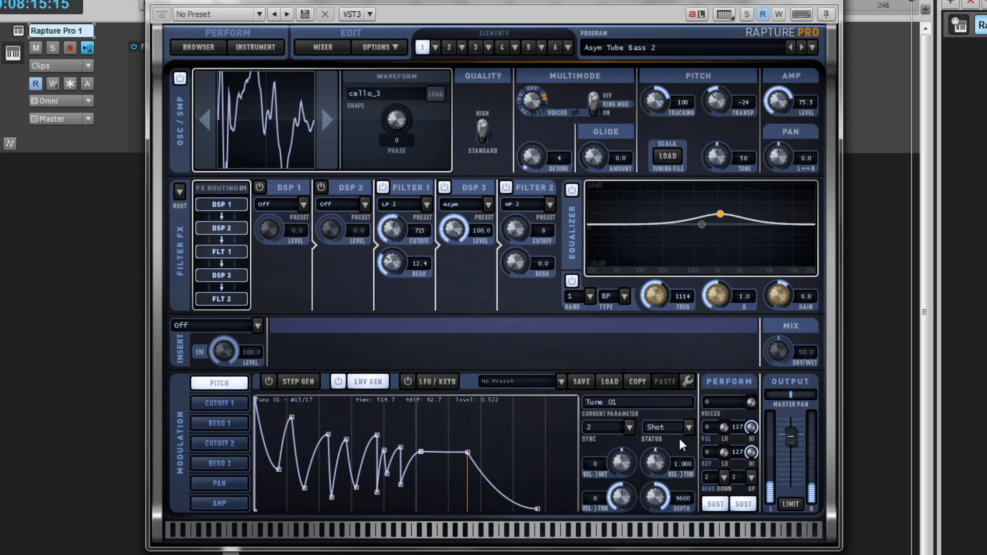
# Step: Try the On status for the pitch envelope generator and return it to Shot
pyautogui.click(688, 427)
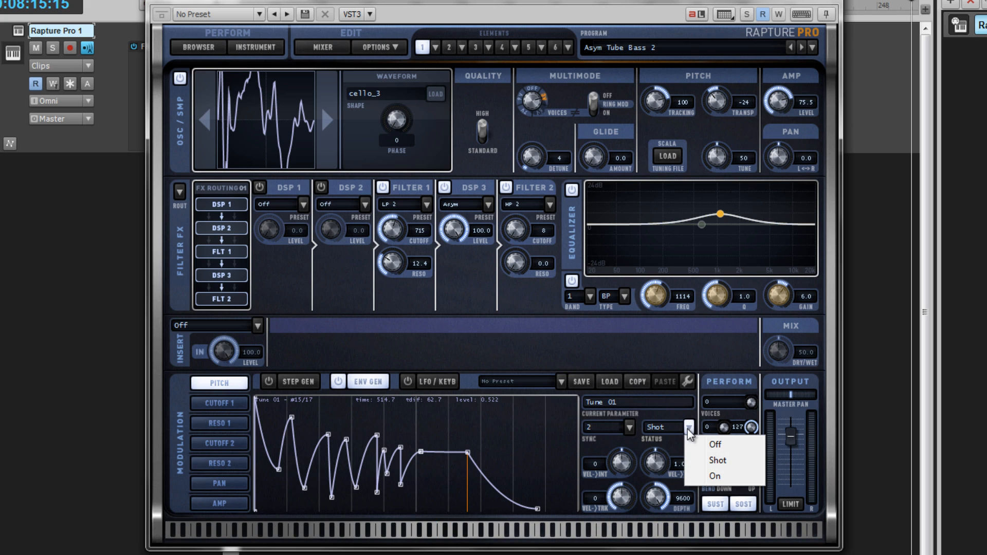
pyautogui.click(717, 475)
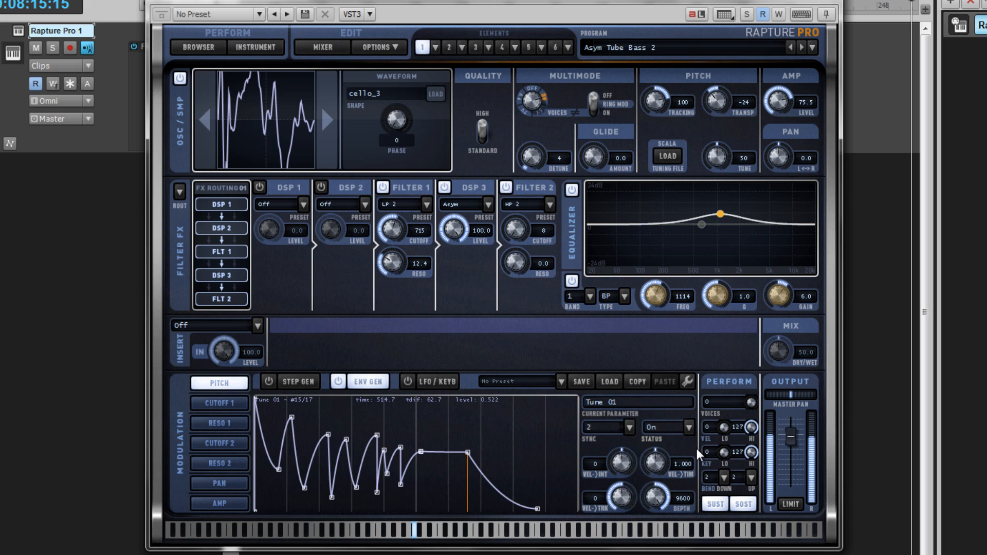
pyautogui.click(688, 427)
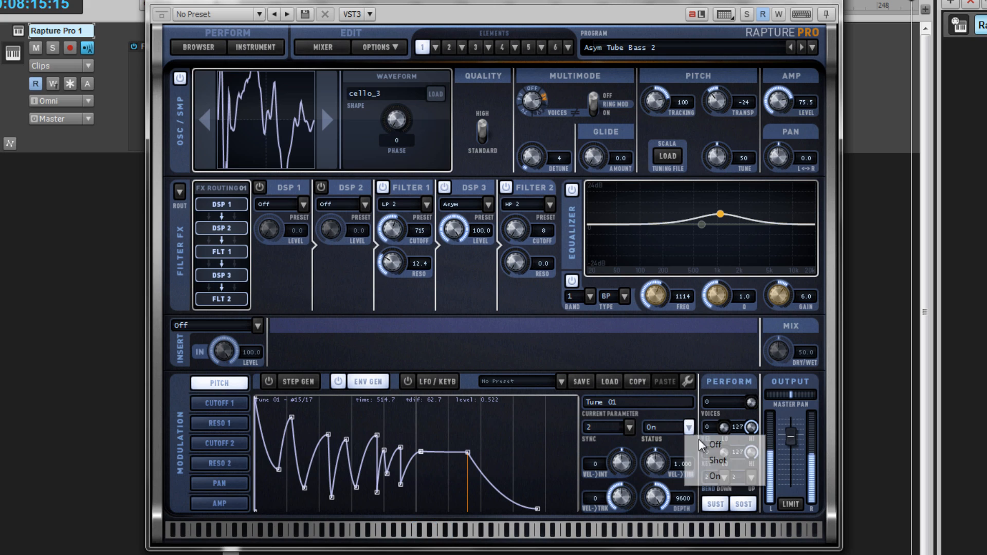
pyautogui.click(714, 461)
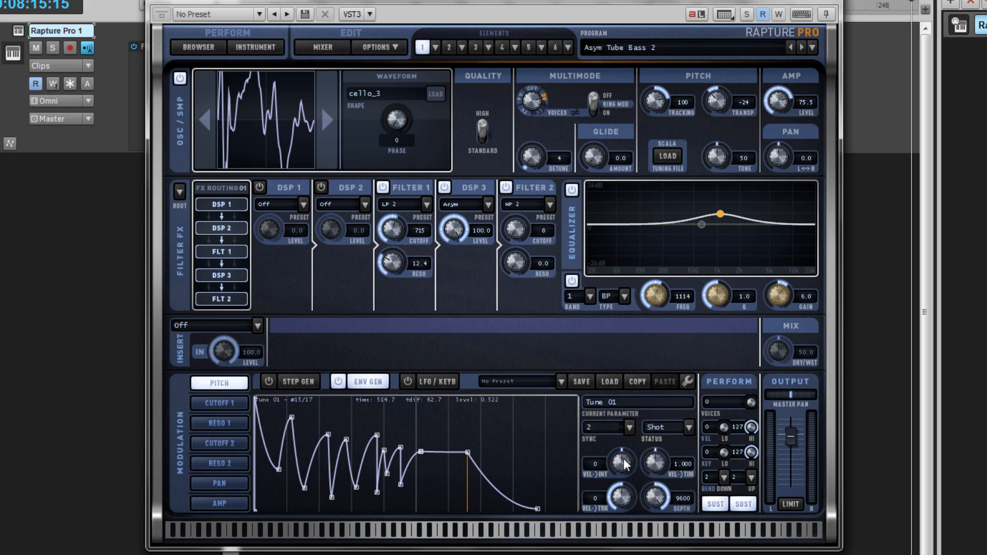
# Step: Raise the pitch envelope's velocity-to-intensity amount to 9216 and set the envelope's status to On
pyautogui.moveTo(624, 458); pyautogui.dragTo(626, 424)
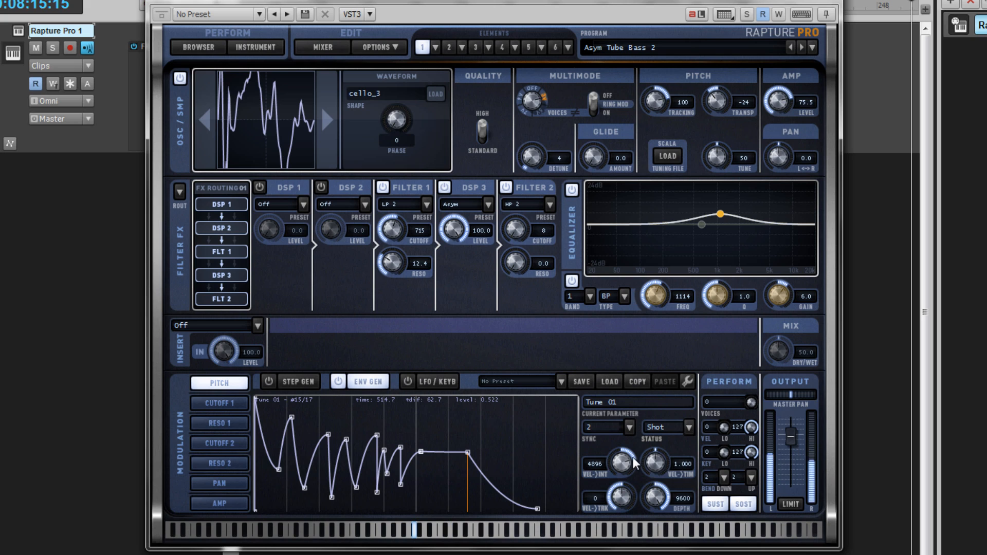
pyautogui.moveTo(633, 458); pyautogui.dragTo(626, 432)
pyautogui.click(674, 425)
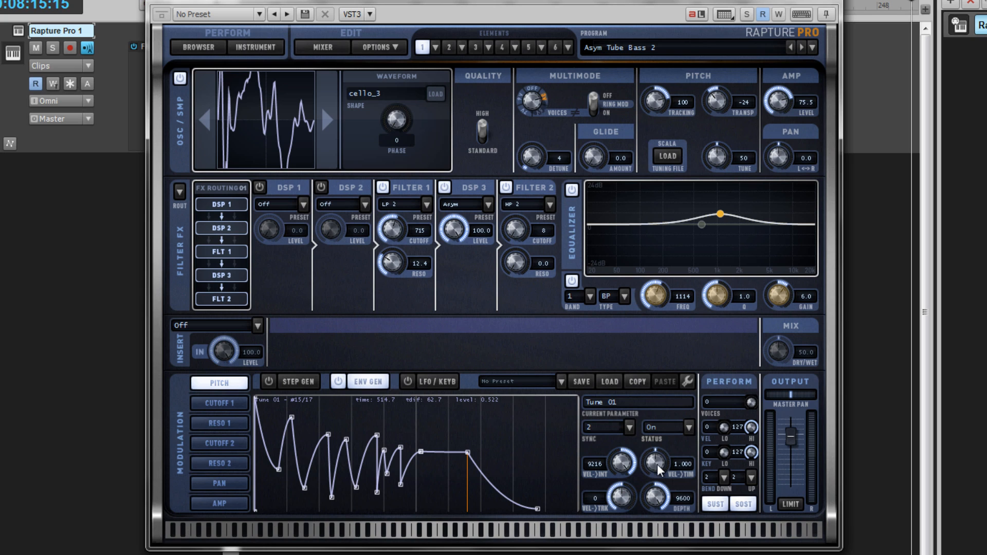
# Step: Try velocity-to-time amounts of 45.25 and 6.498 on the pitch envelope and reset the control to 1.000
pyautogui.moveTo(657, 464)
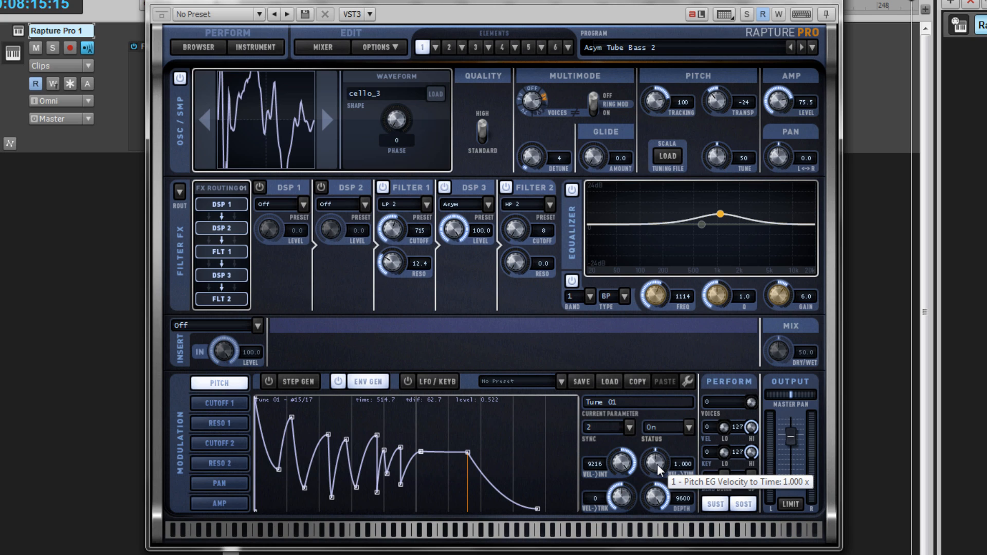
pyautogui.moveTo(657, 464); pyautogui.dragTo(654, 425)
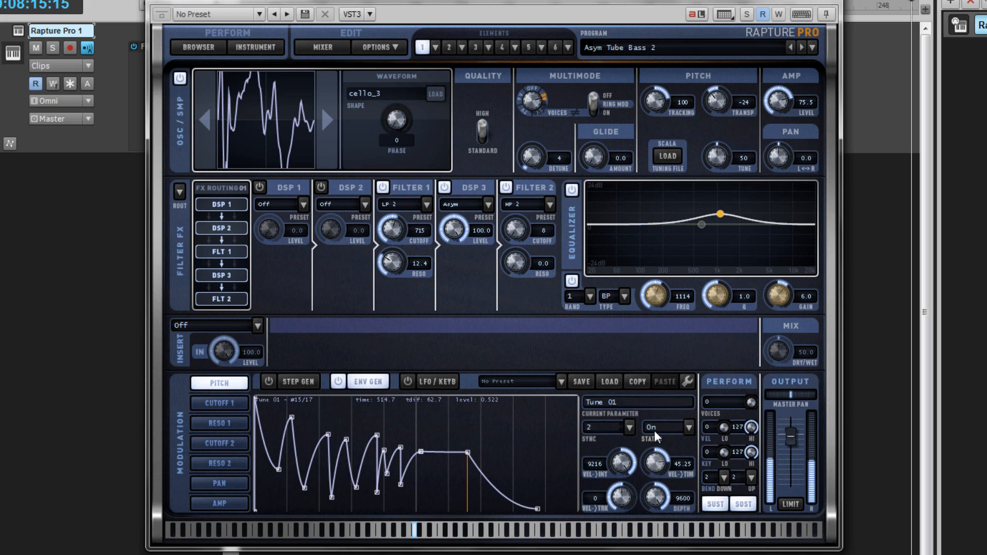
pyautogui.moveTo(657, 464); pyautogui.dragTo(660, 483)
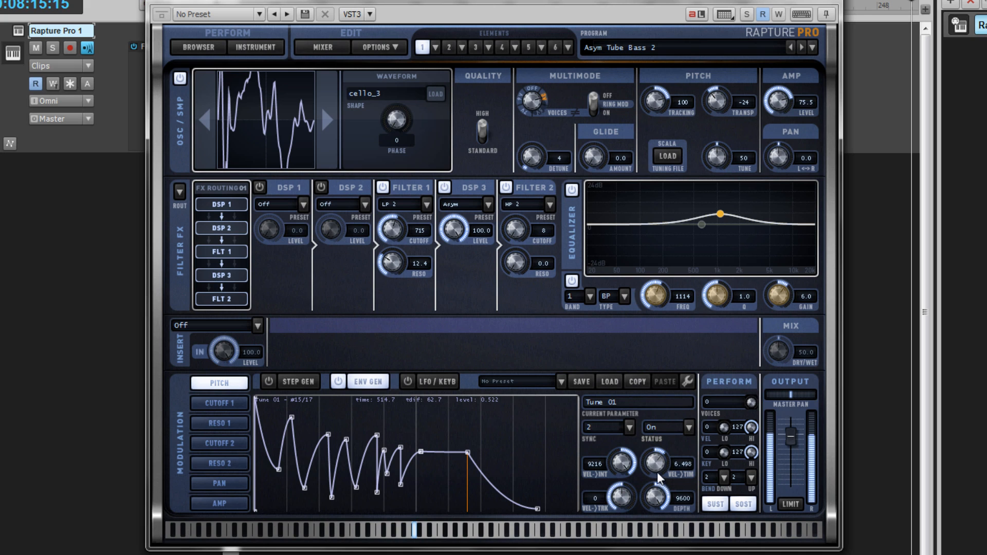
pyautogui.doubleClick(657, 467)
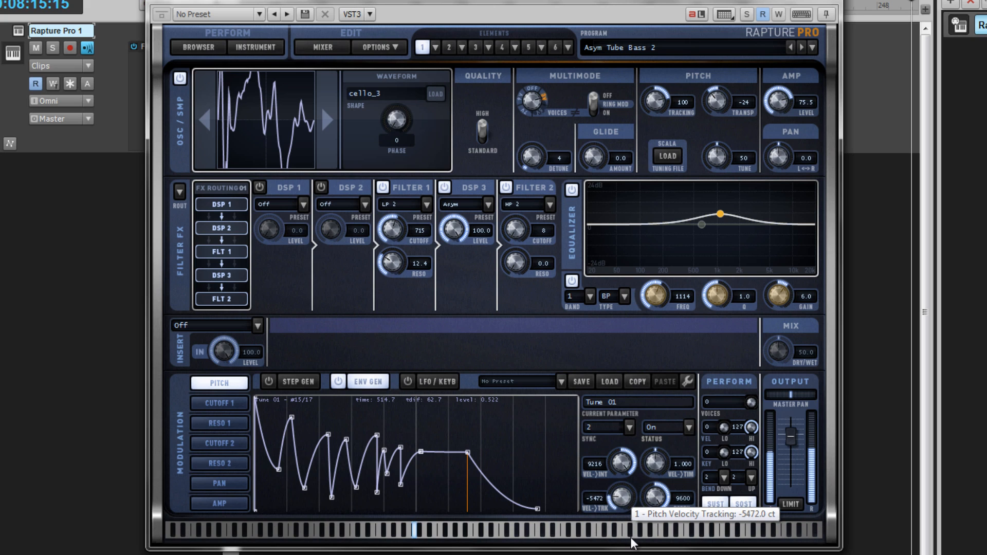
# Step: Try a pitch velocity tracking of -5472, return it to 0, and try out the envelope depth control
pyautogui.moveTo(622, 509)
pyautogui.mouseDown()
pyautogui.moveTo(633, 460)
pyautogui.moveTo(636, 512)
pyautogui.moveTo(623, 501)
pyautogui.mouseUp()
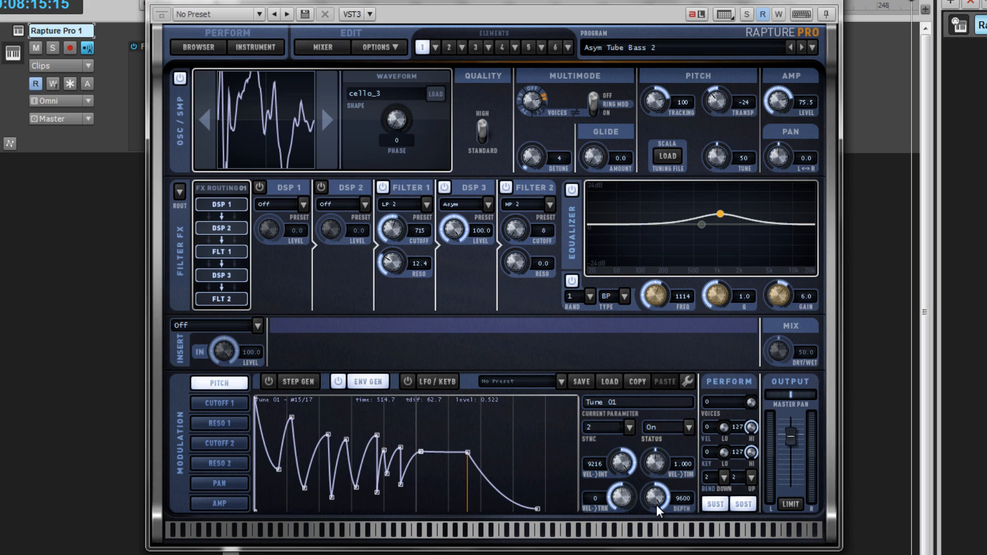
pyautogui.moveTo(659, 499)
pyautogui.mouseDown()
pyautogui.moveTo(657, 517)
pyautogui.moveTo(657, 501)
pyautogui.mouseUp()
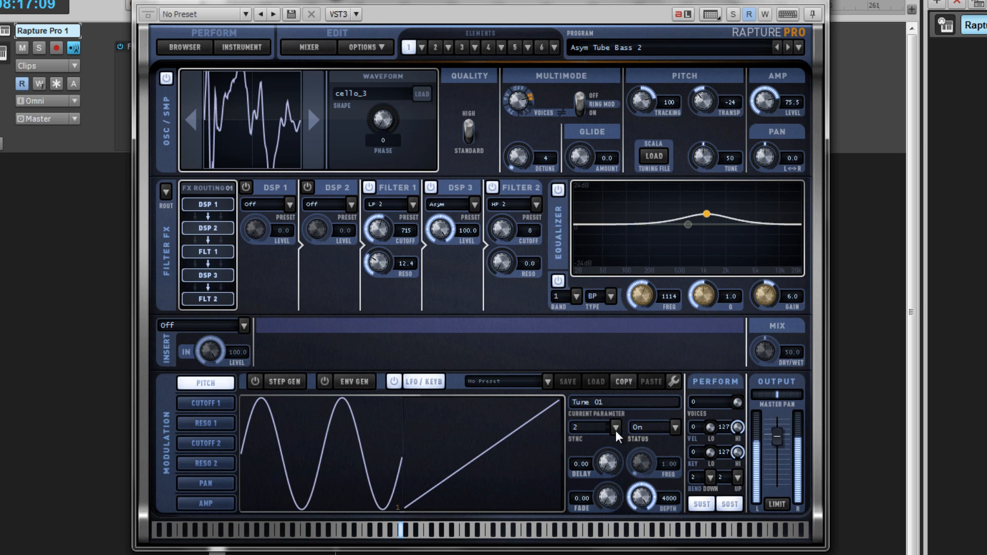
# Step: Try syncs of 1/4 and 16 for the pitch LFO and set its sync back to 2
pyautogui.click(615, 431)
pyautogui.moveTo(643, 472)
pyautogui.click(720, 492)
pyautogui.click(614, 426)
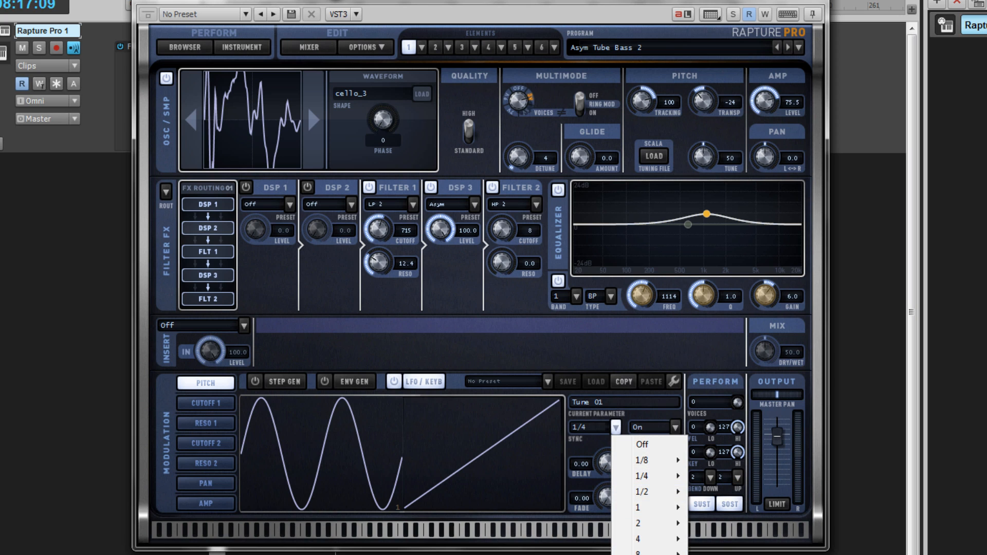
pyautogui.click(703, 554)
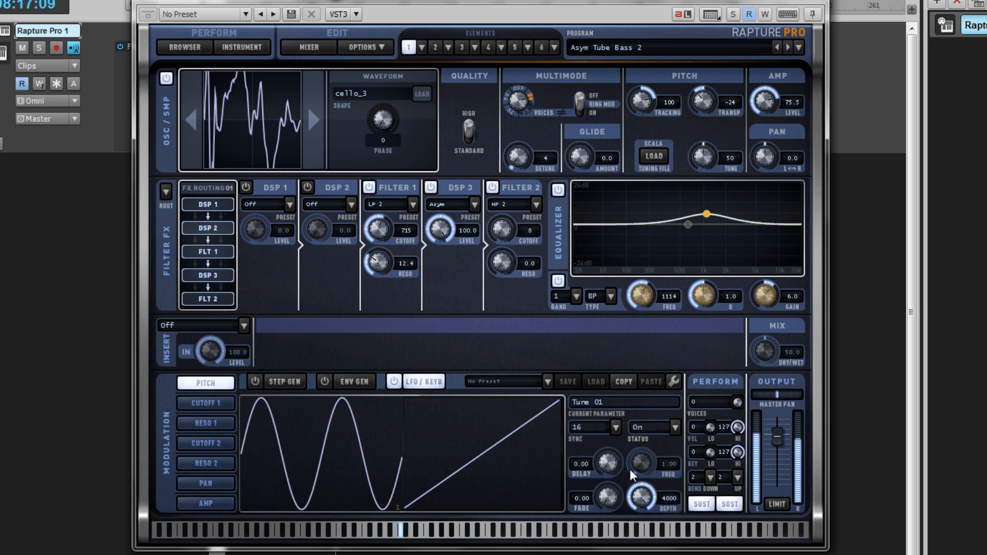
pyautogui.click(615, 428)
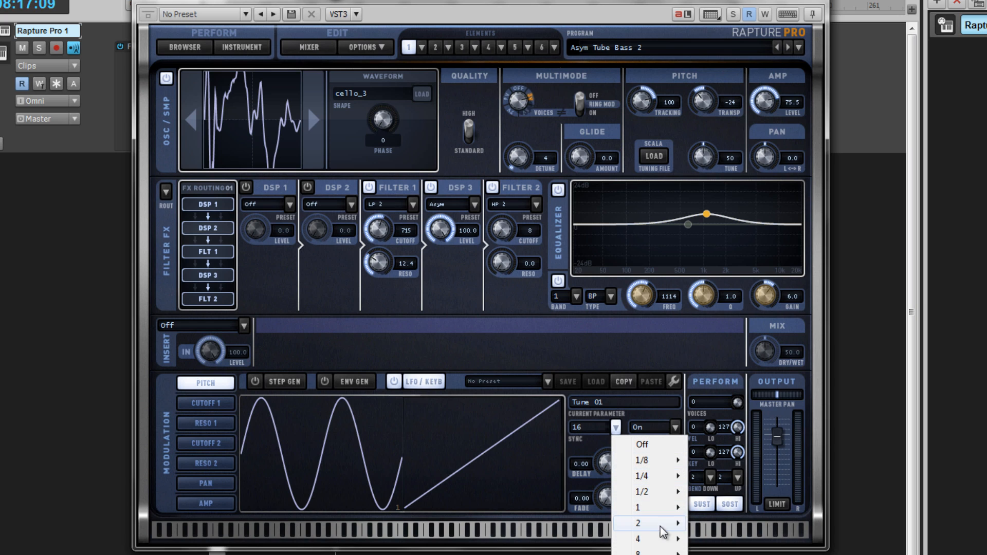
pyautogui.moveTo(661, 525)
pyautogui.click(729, 540)
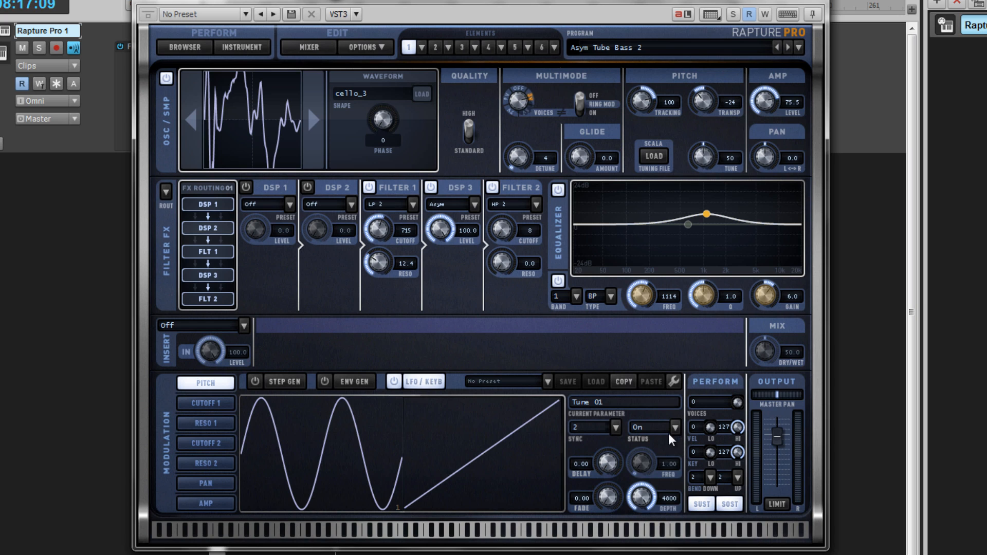
# Step: Try the Shot status for the pitch LFO and return it to On
pyautogui.click(637, 429)
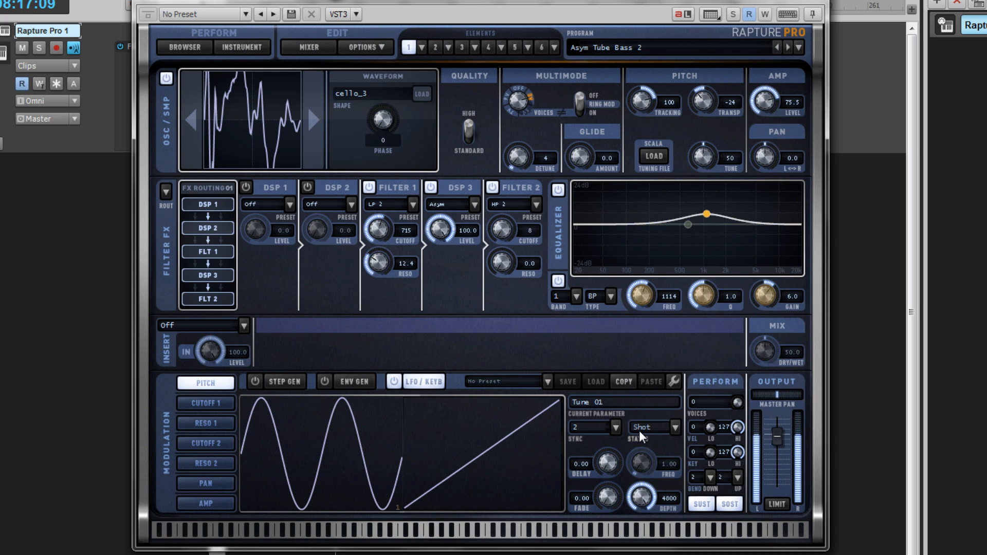
pyautogui.scroll(1, 639, 430)
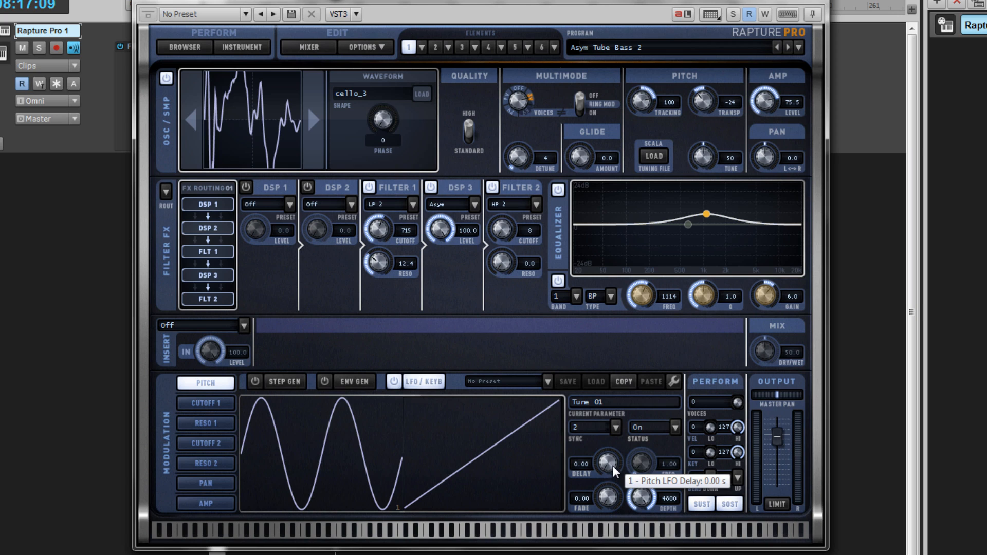
# Step: Try a delay of 1.05 s for the pitch LFO, reset the delay to 0, and raise the fade to 4.25
pyautogui.moveTo(609, 464); pyautogui.dragTo(611, 456)
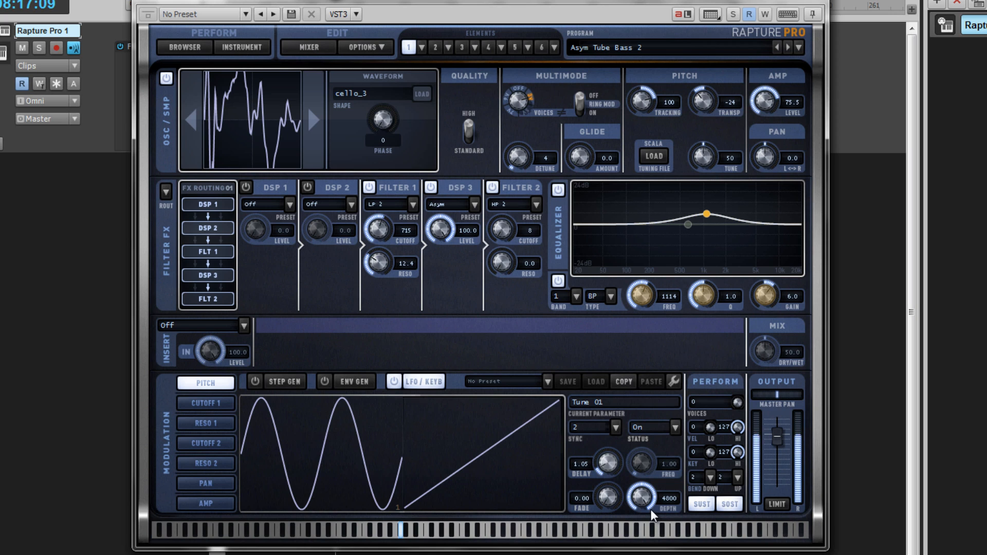
pyautogui.doubleClick(611, 465)
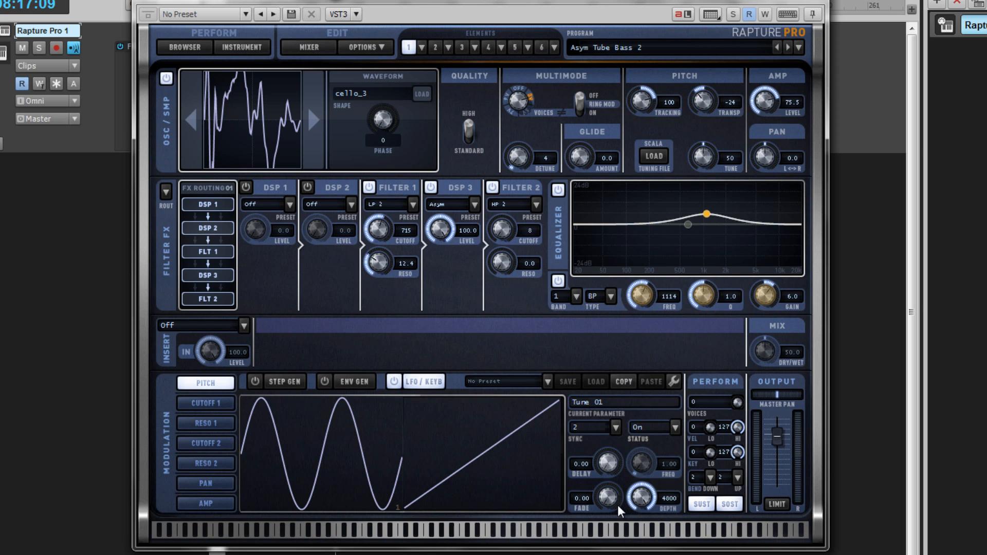
pyautogui.moveTo(613, 491); pyautogui.dragTo(612, 428)
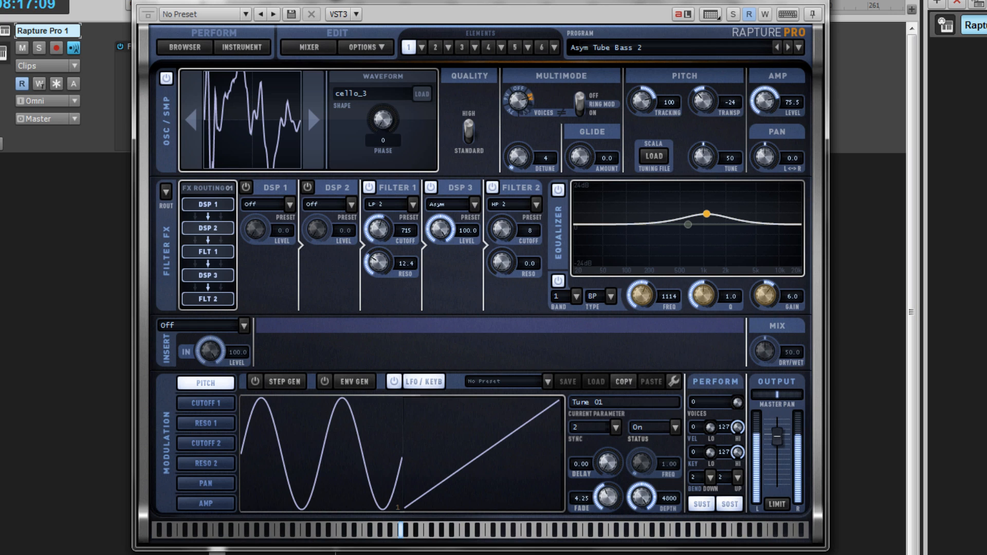
# Step: Reset the pitch LFO's fade to 0 and lower its depth to 1128 ct
pyautogui.doubleClick(608, 498)
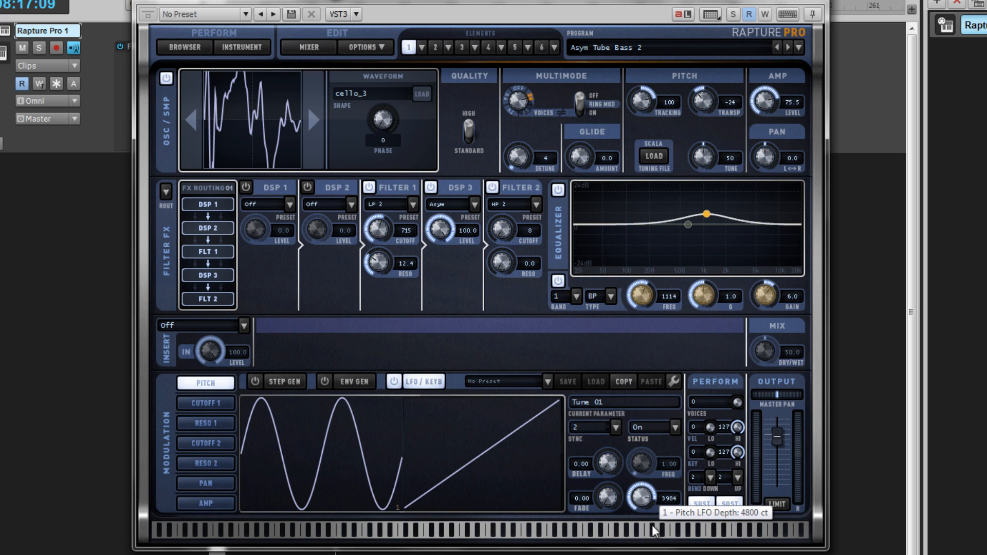
pyautogui.moveTo(642, 497); pyautogui.dragTo(642, 522)
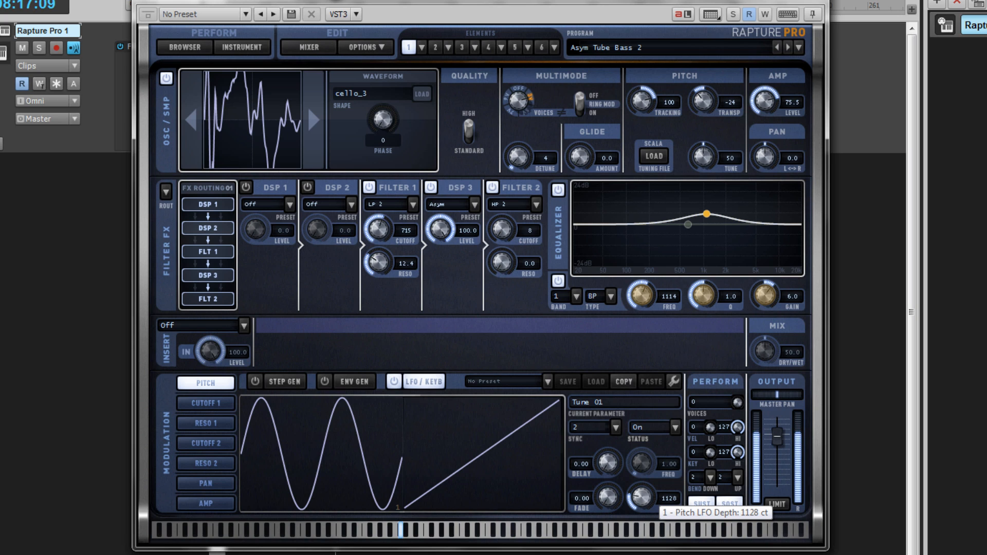
pyautogui.moveTo(642, 498); pyautogui.dragTo(666, 505)
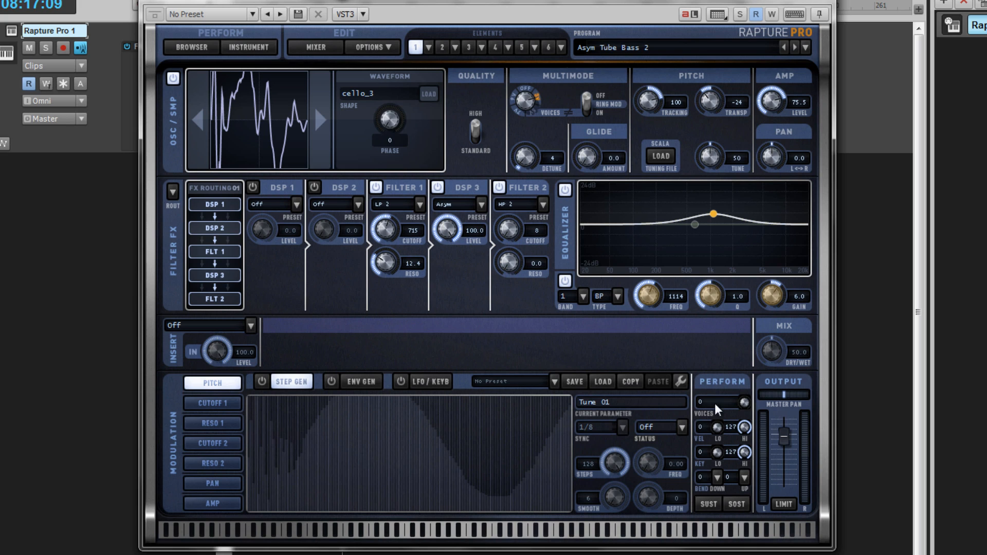
# Step: Examine the element's voices and key range controls and the values offered for bend down and bend up
pyautogui.moveTo(745, 405)
pyautogui.mouseDown()
pyautogui.moveTo(748, 369)
pyautogui.moveTo(757, 449)
pyautogui.moveTo(727, 439)
pyautogui.moveTo(720, 417)
pyautogui.moveTo(723, 405)
pyautogui.moveTo(730, 446)
pyautogui.moveTo(752, 455)
pyautogui.moveTo(755, 511)
pyautogui.moveTo(745, 418)
pyautogui.mouseUp()
pyautogui.moveTo(715, 454); pyautogui.dragTo(750, 415)
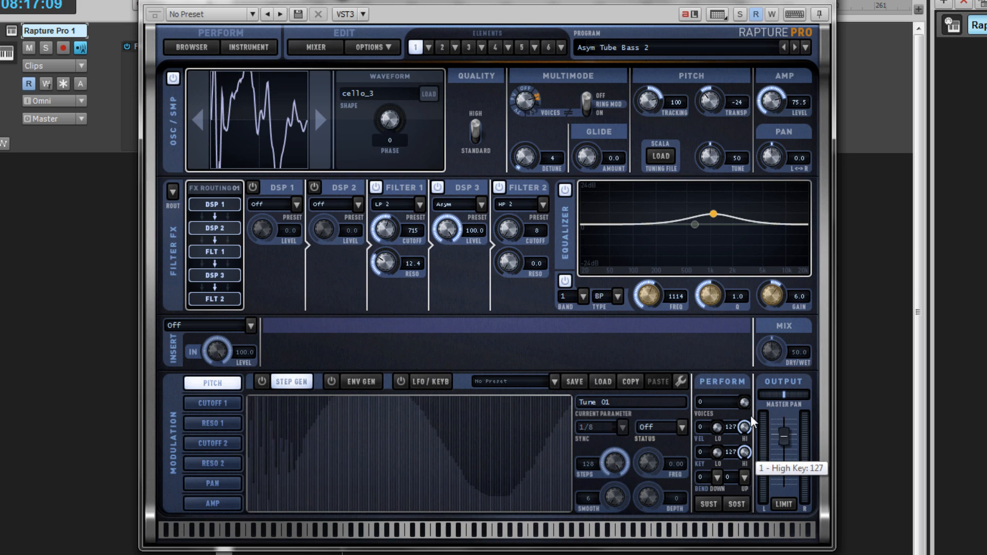
pyautogui.click(718, 477)
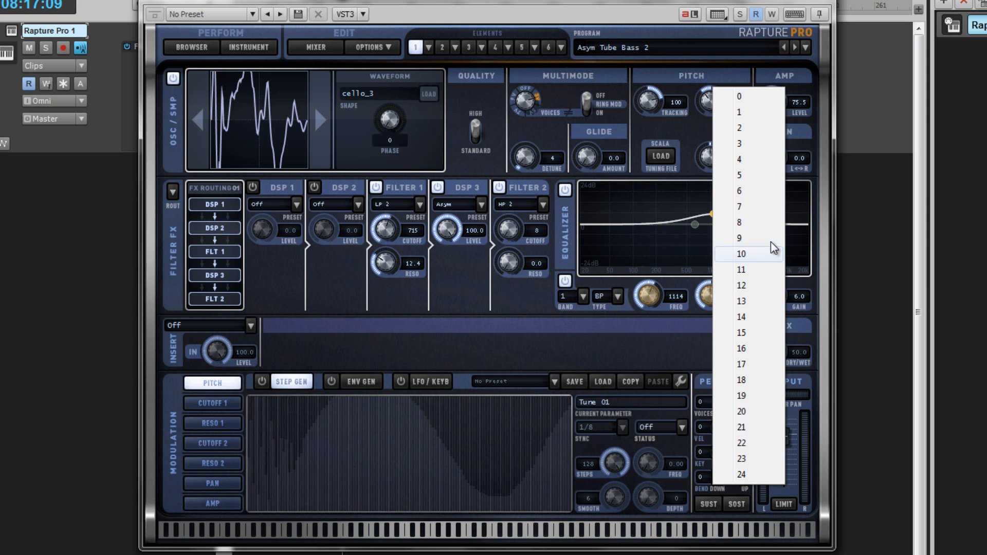
pyautogui.click(738, 492)
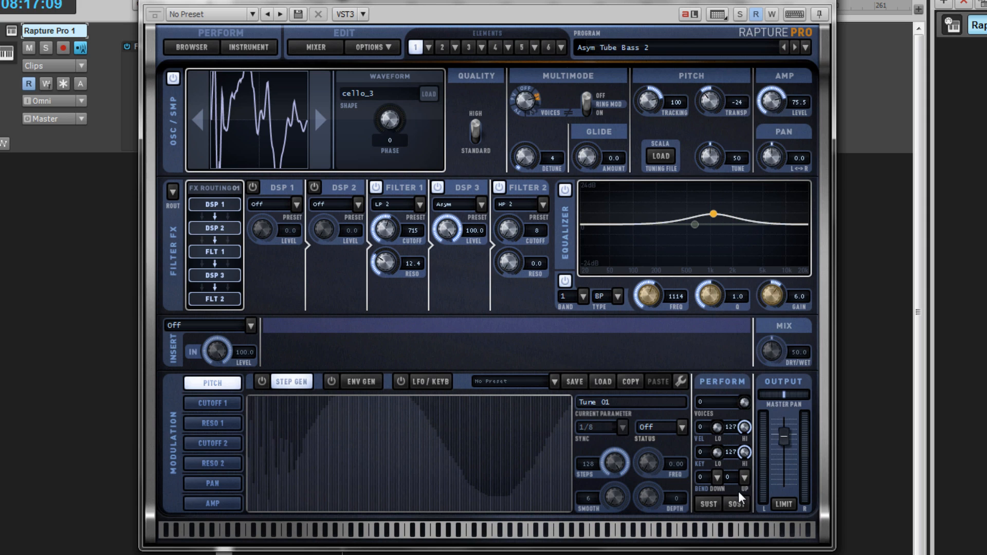
pyautogui.click(745, 479)
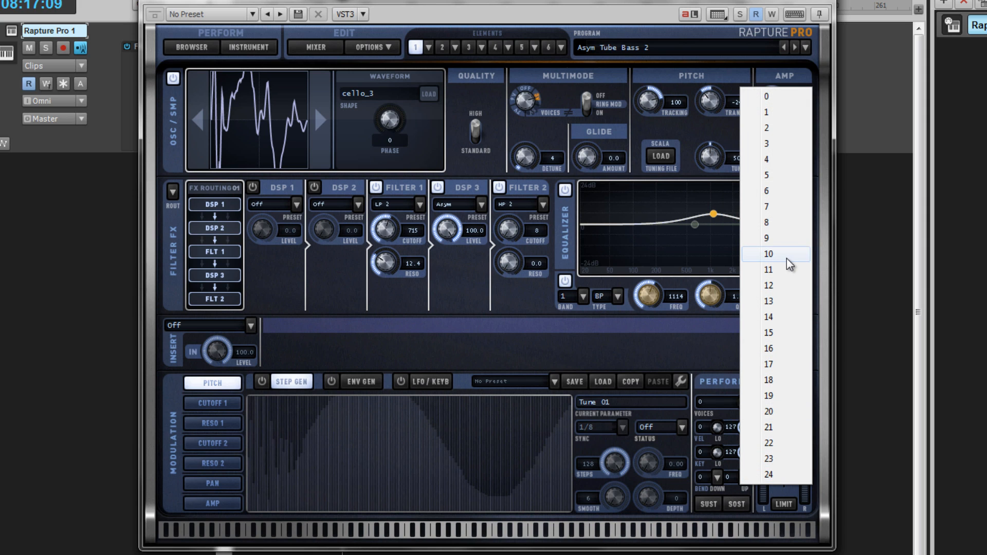
pyautogui.click(711, 348)
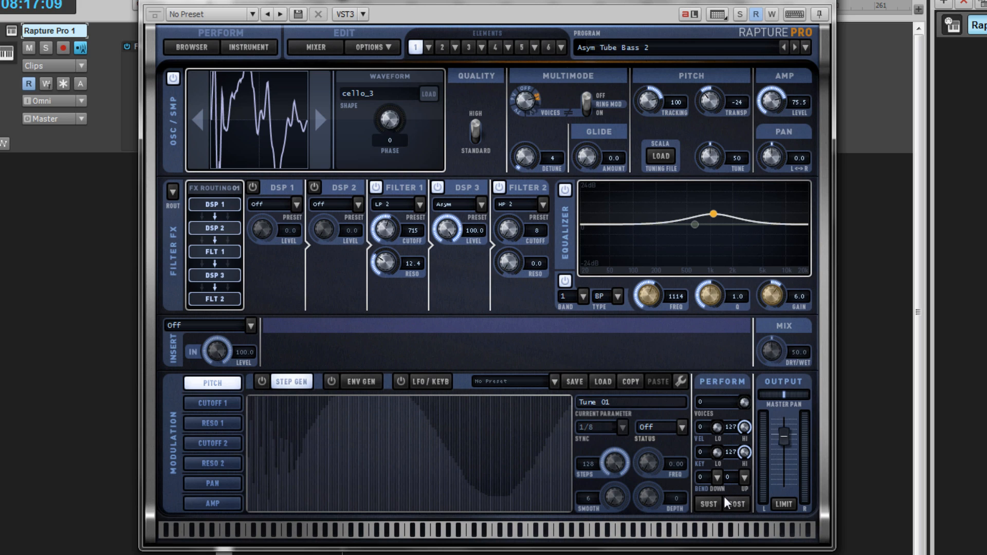